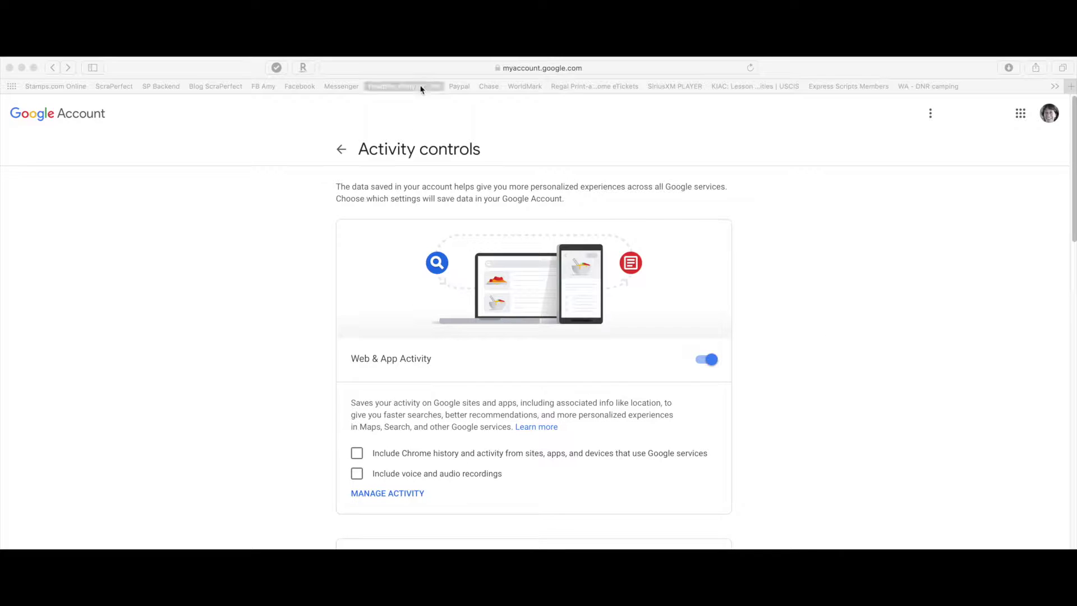
Open the Google My Activity page at myactivity.google.com.
click(442, 69)
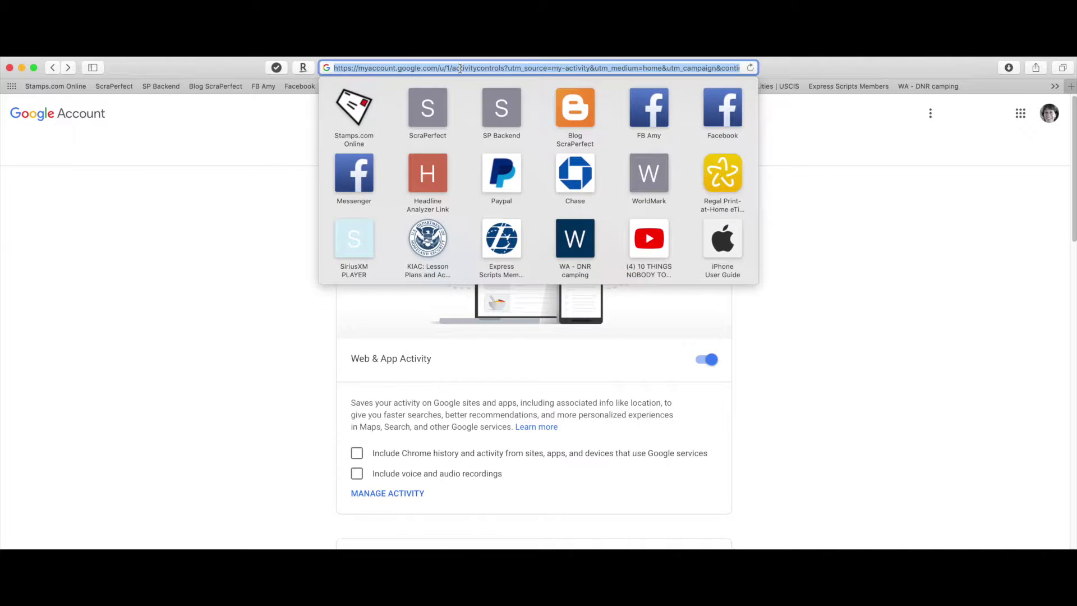
text(my)
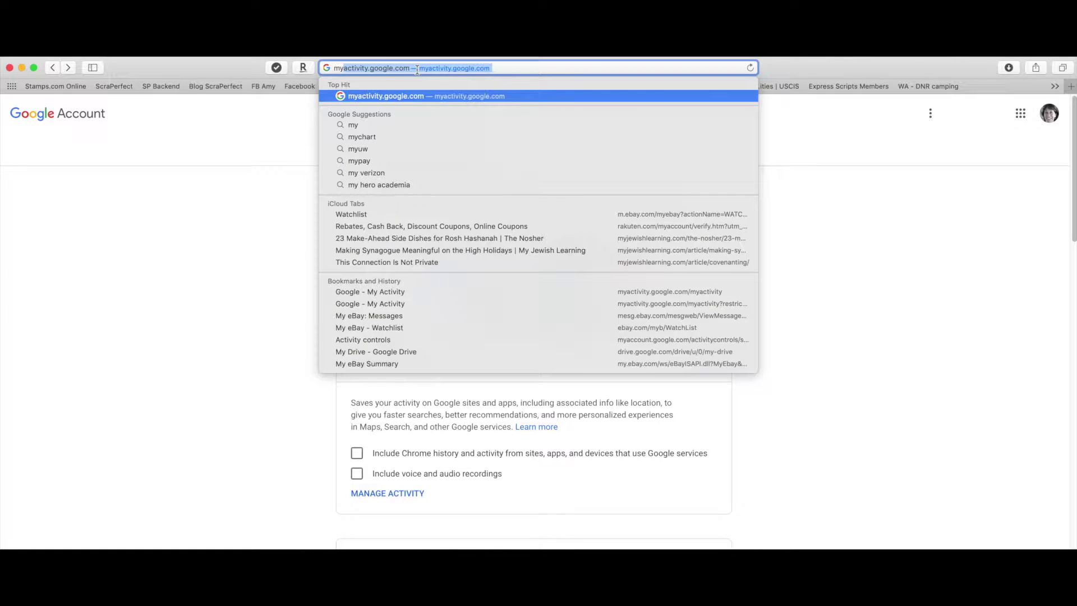
click(478, 96)
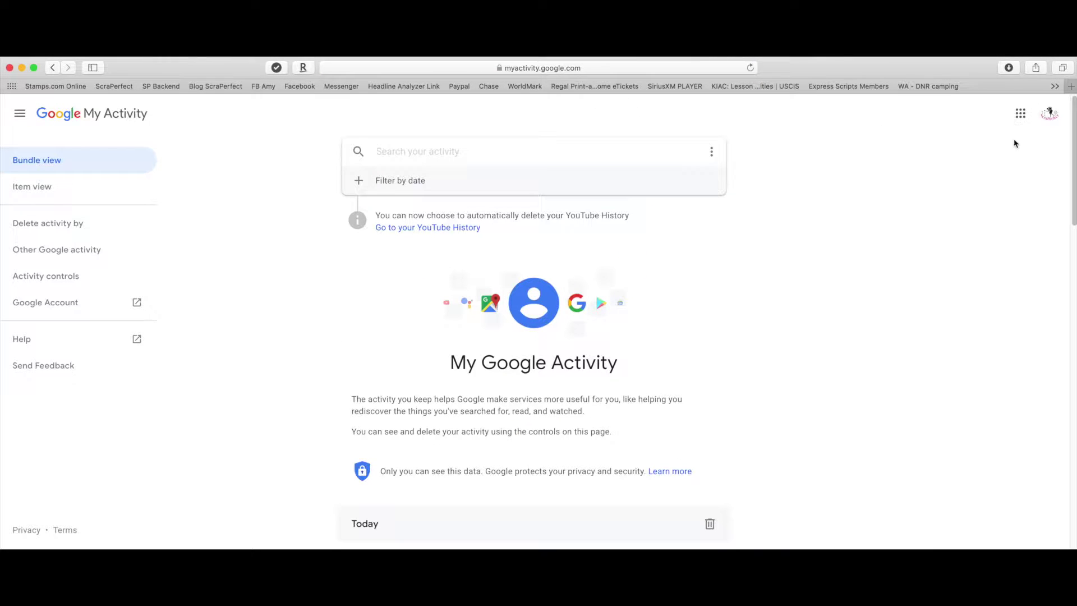
Switch My Activity to the other signed-in Google account and reposition its new browser window.
click(1048, 115)
click(1006, 232)
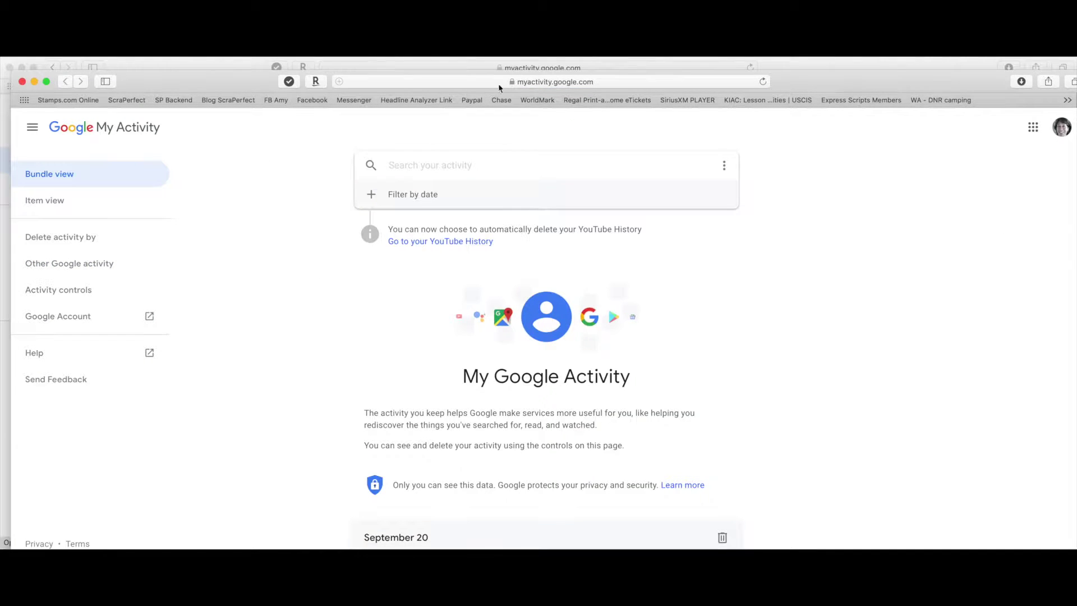
drag(776, 82, 773, 71)
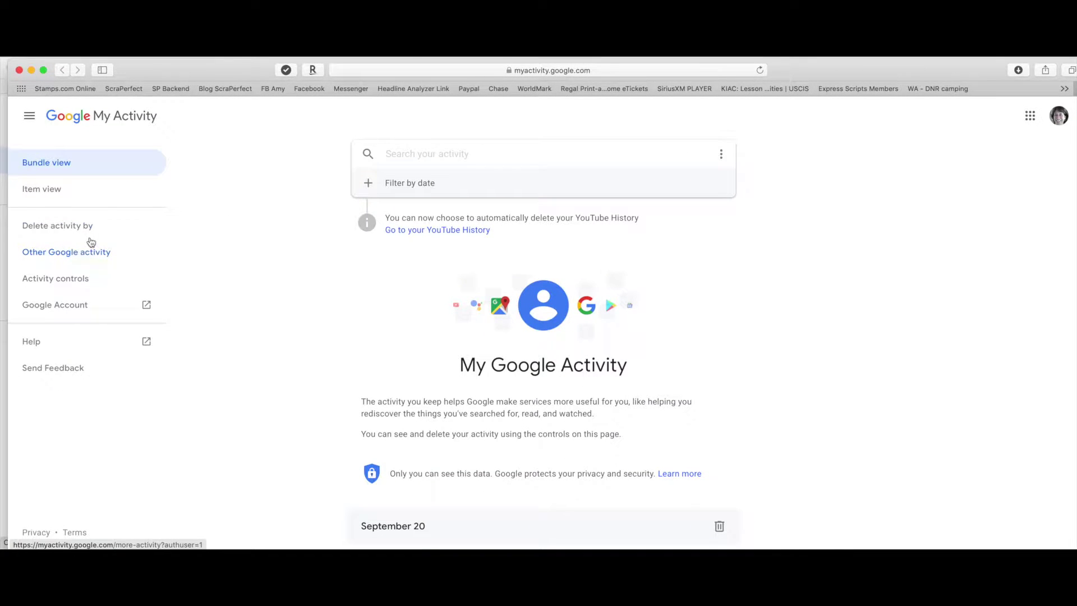
Open Activity controls and review the available settings, from Web & App Activity through Location History and the remaining sections.
click(77, 281)
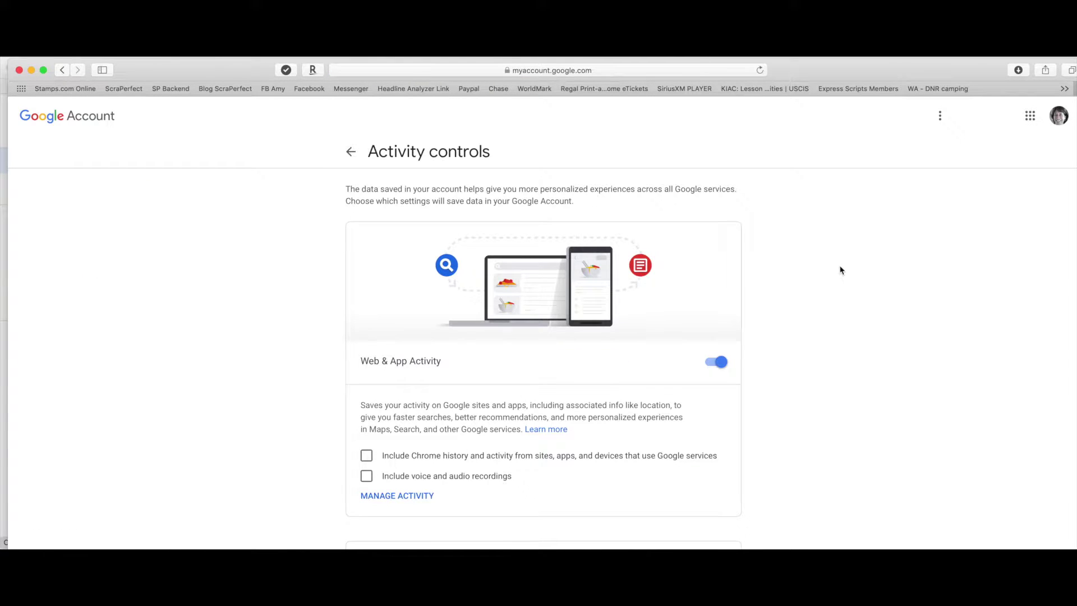
scroll(840, 270, down, 3)
scroll(840, 270, up, 3)
scroll(788, 420, down, 10)
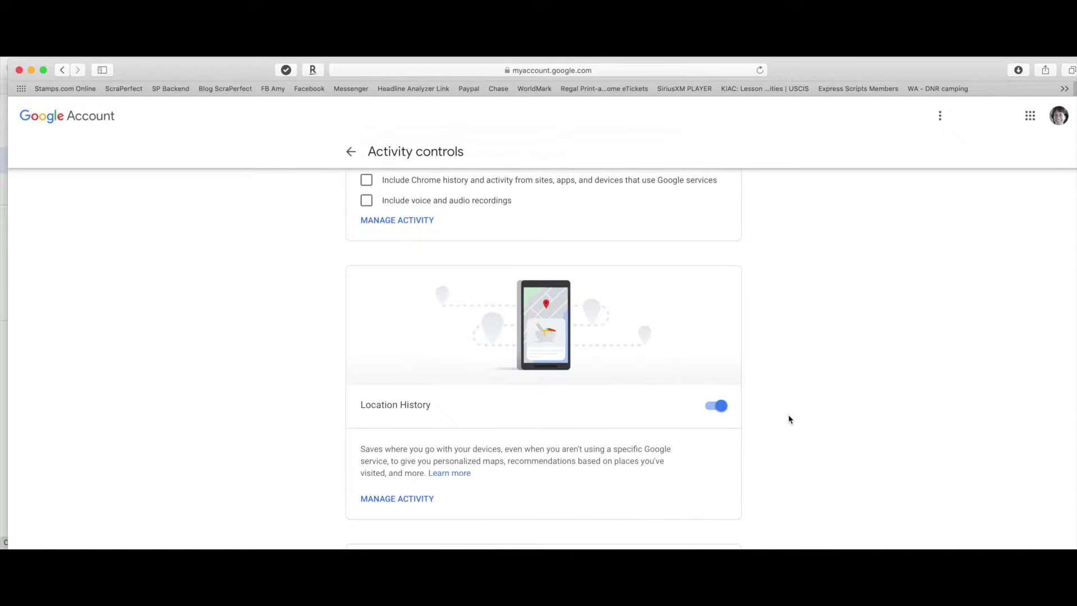
scroll(789, 419, down, 10)
scroll(789, 420, down, 11)
scroll(789, 420, up, 6)
scroll(789, 420, up, 20)
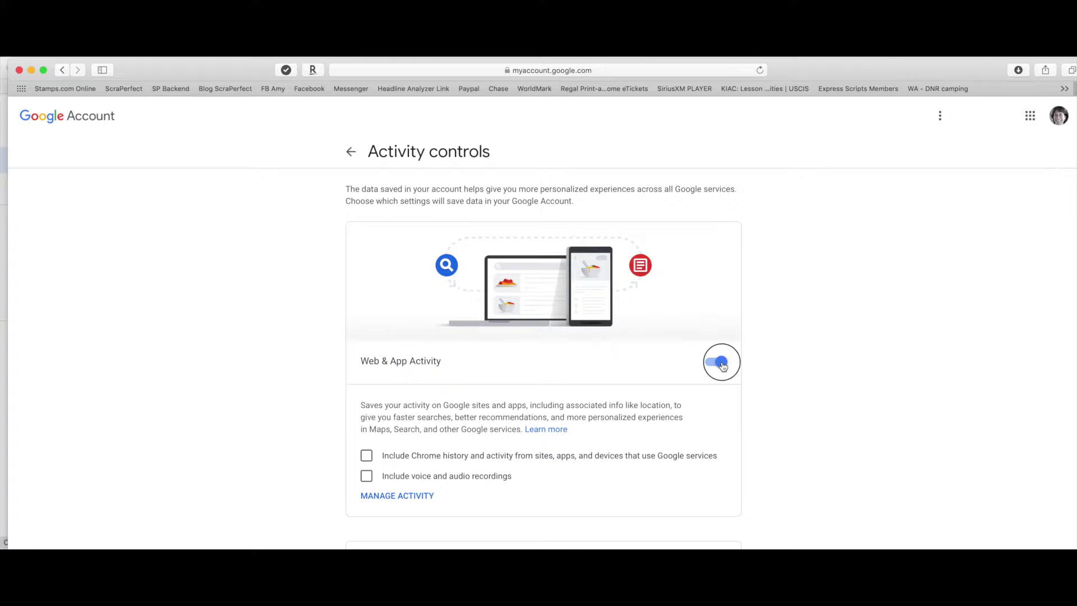
Pause Web & App Activity in Activity controls and confirm the pause.
click(721, 362)
scroll(675, 512, down, 2)
click(675, 510)
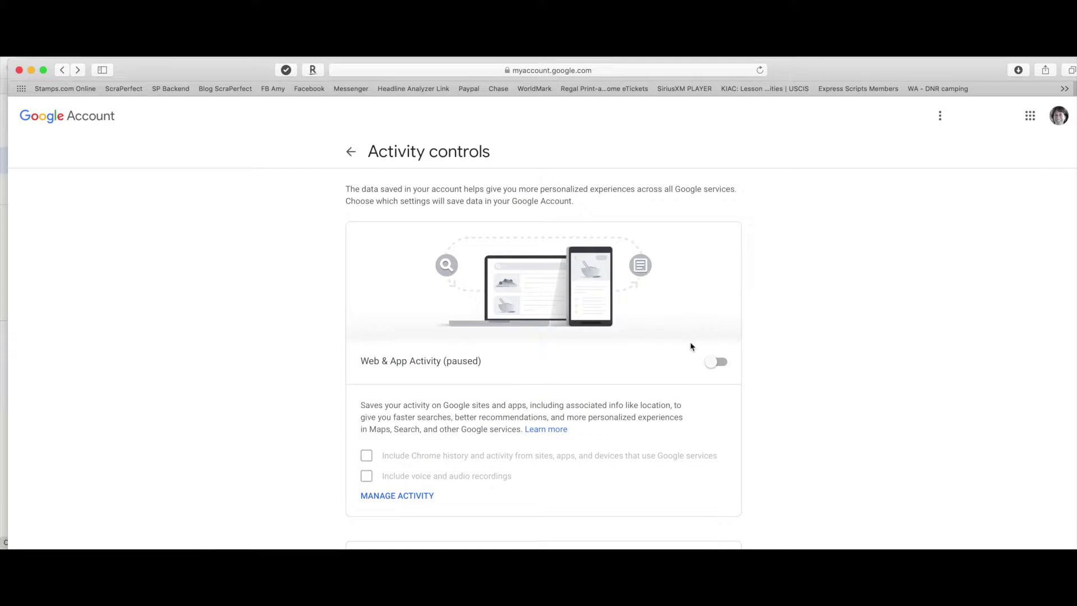
Turn Web & App Activity back on and confirm the change.
click(711, 363)
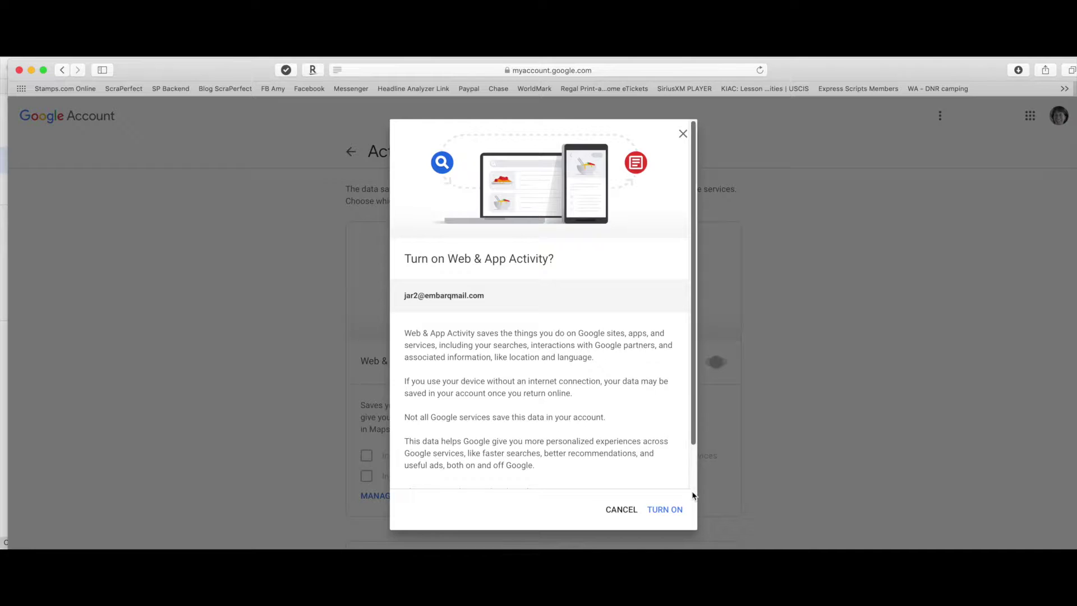
scroll(682, 510, down, 2)
click(682, 509)
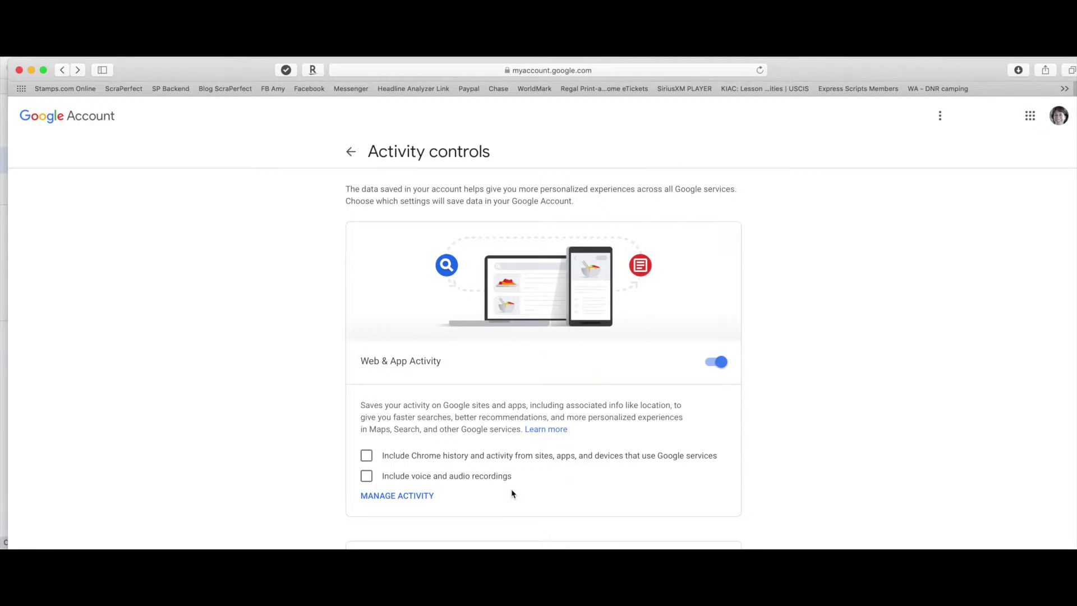
Open Web & App Activity management and save the retention preference as Keep until I delete manually.
click(413, 497)
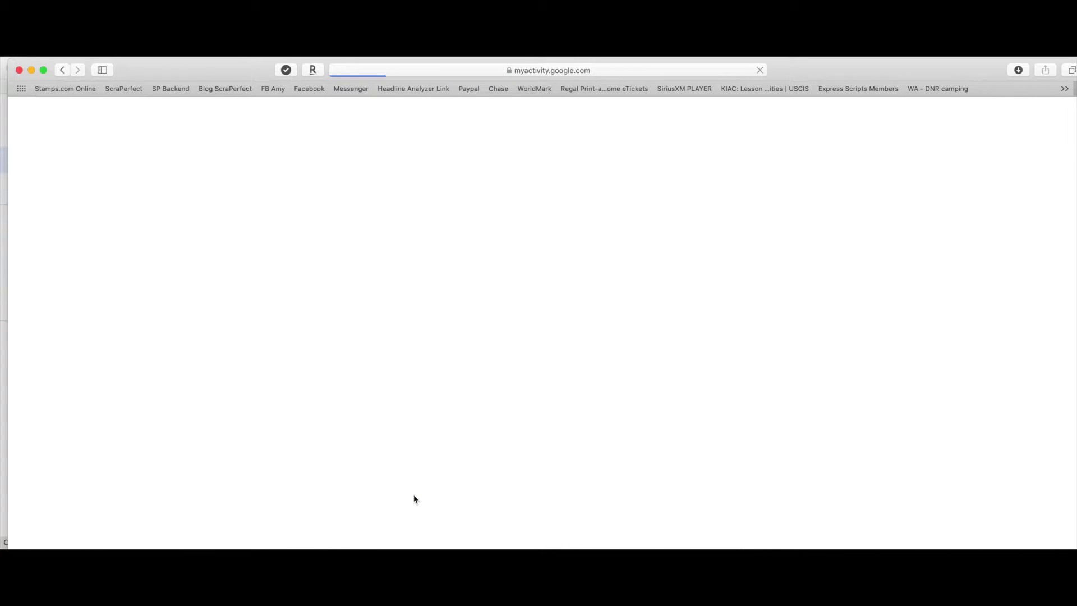
scroll(455, 446, down, 4)
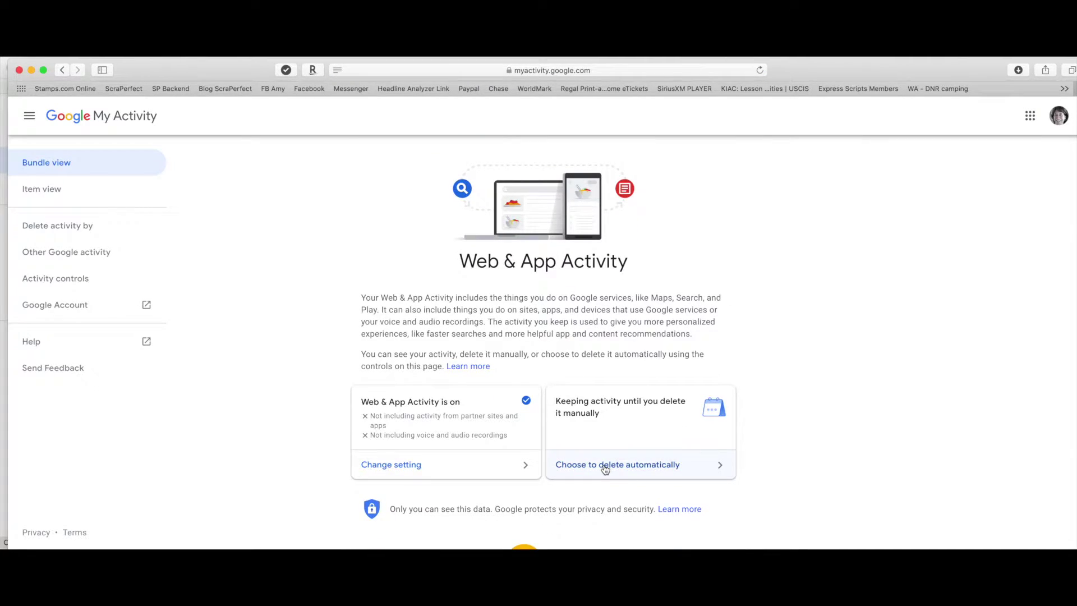
click(605, 468)
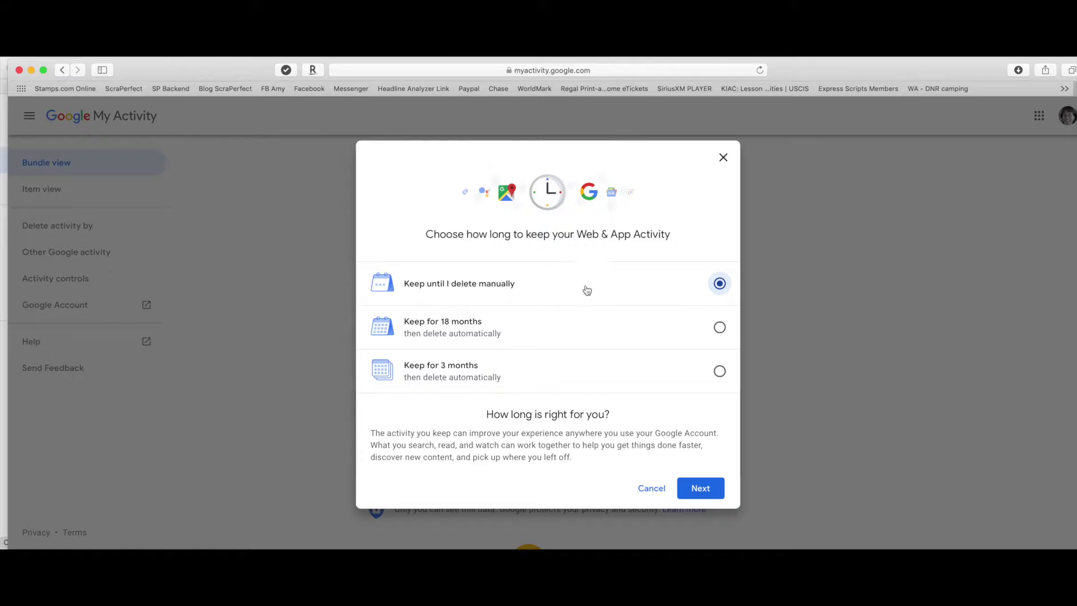
click(708, 487)
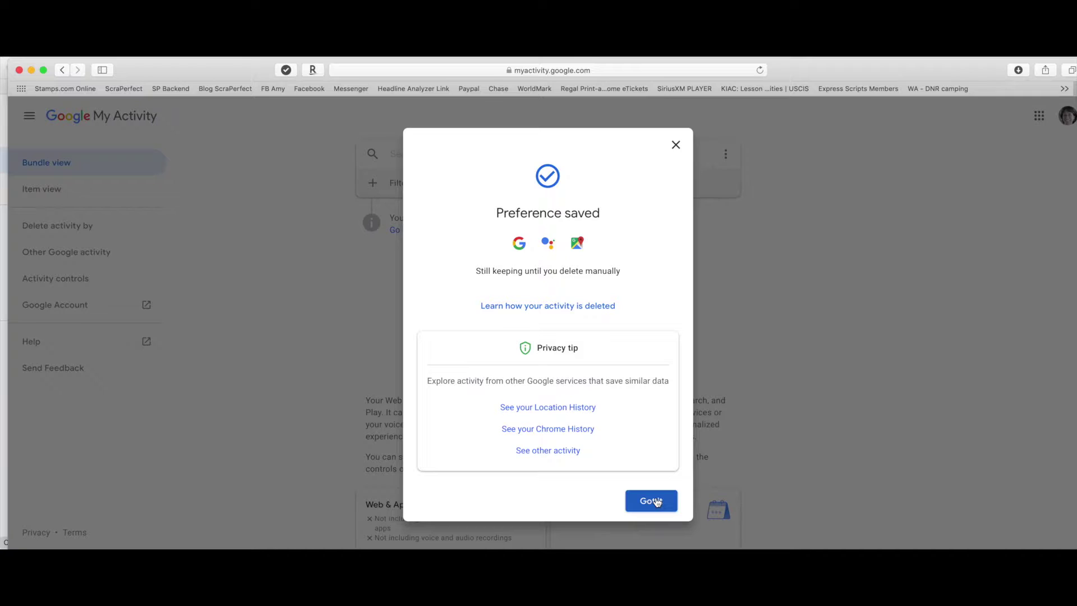
click(658, 502)
Open the Web & App Activity setting from its management page and pause it for the account.
scroll(667, 362, down, 1)
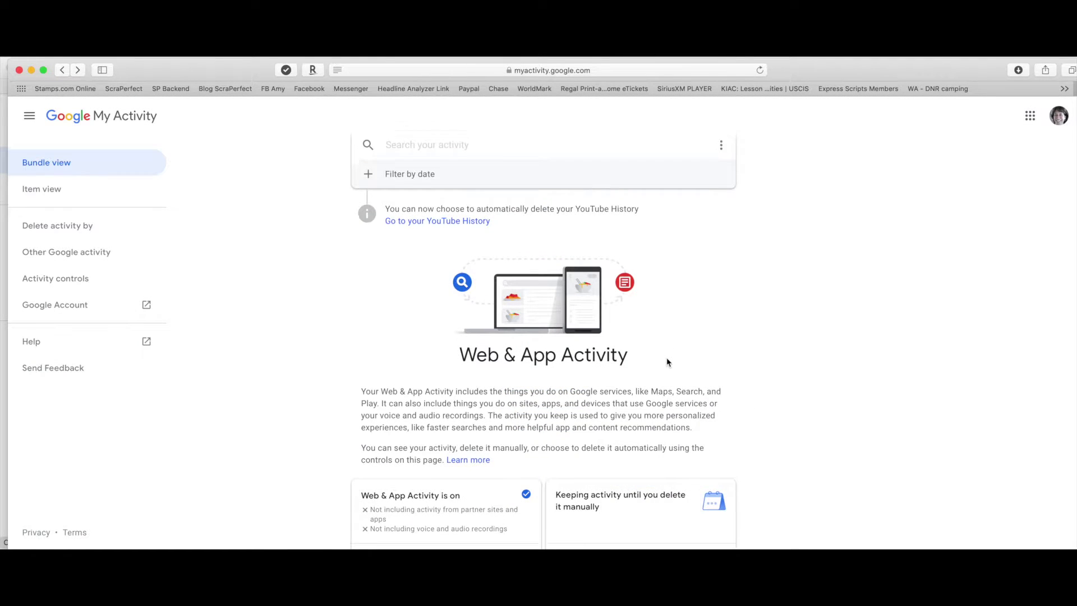
scroll(668, 362, down, 3)
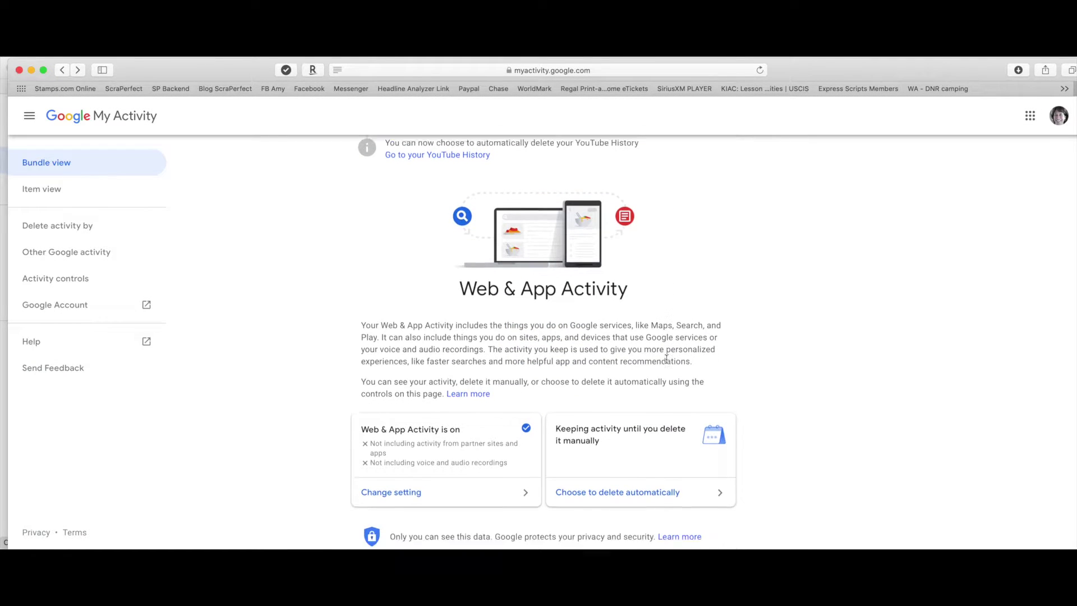
click(438, 481)
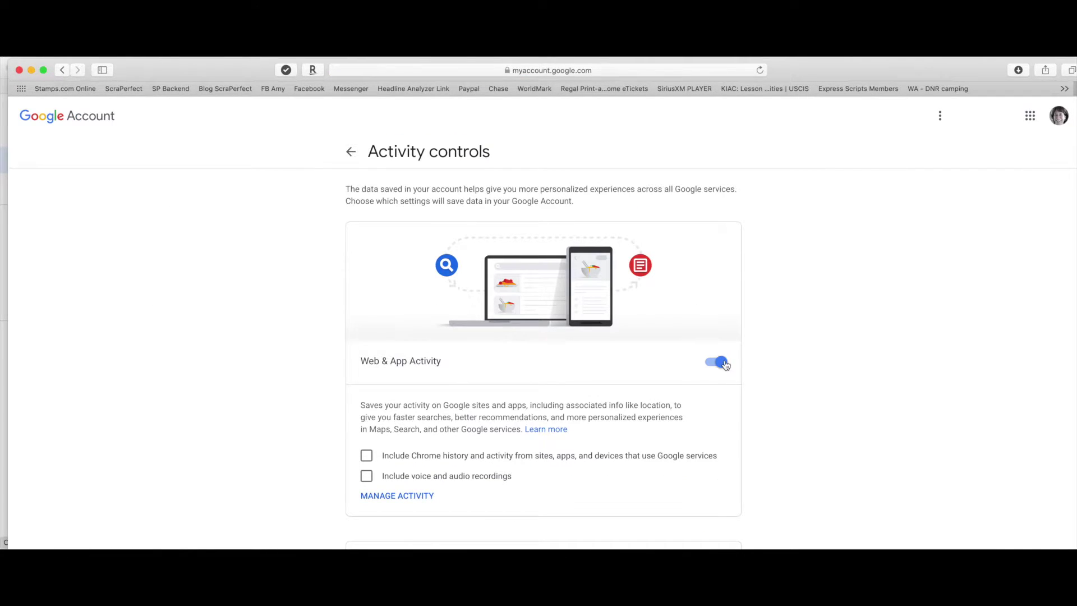
click(721, 362)
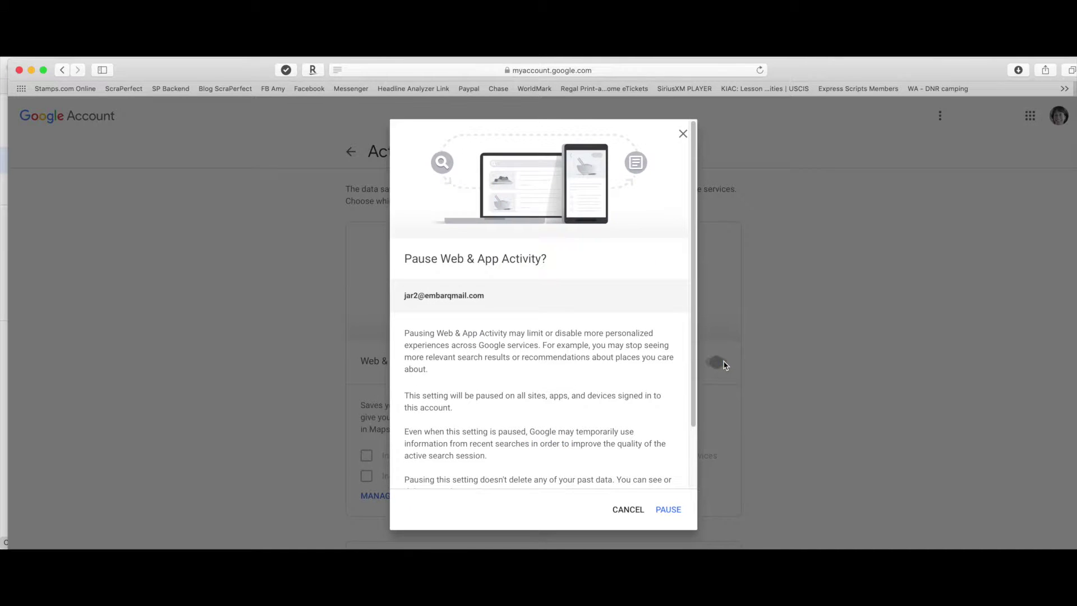
scroll(655, 504, down, 2)
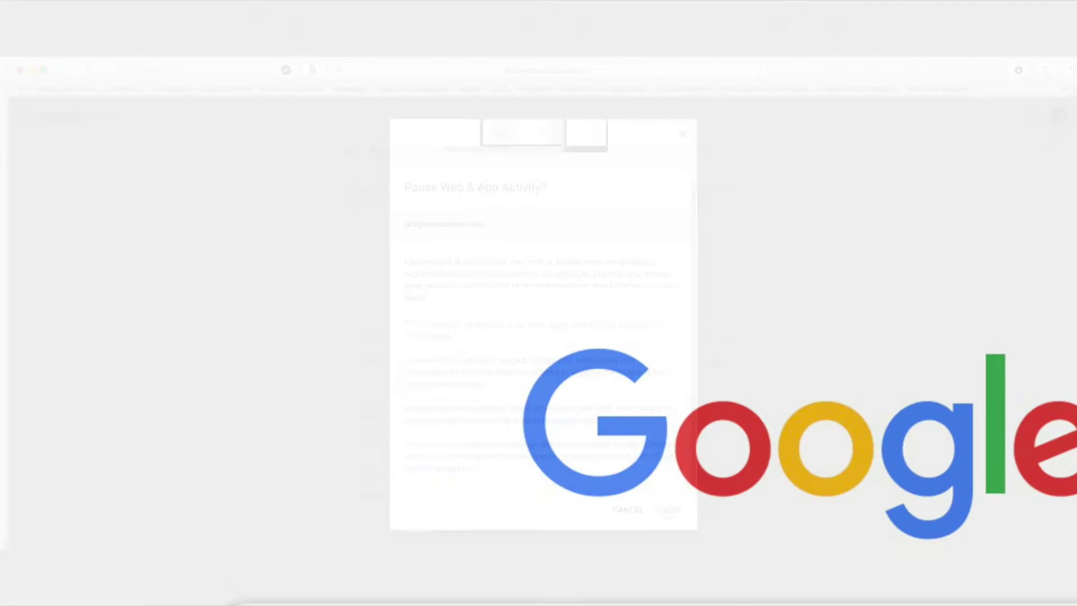
click(668, 510)
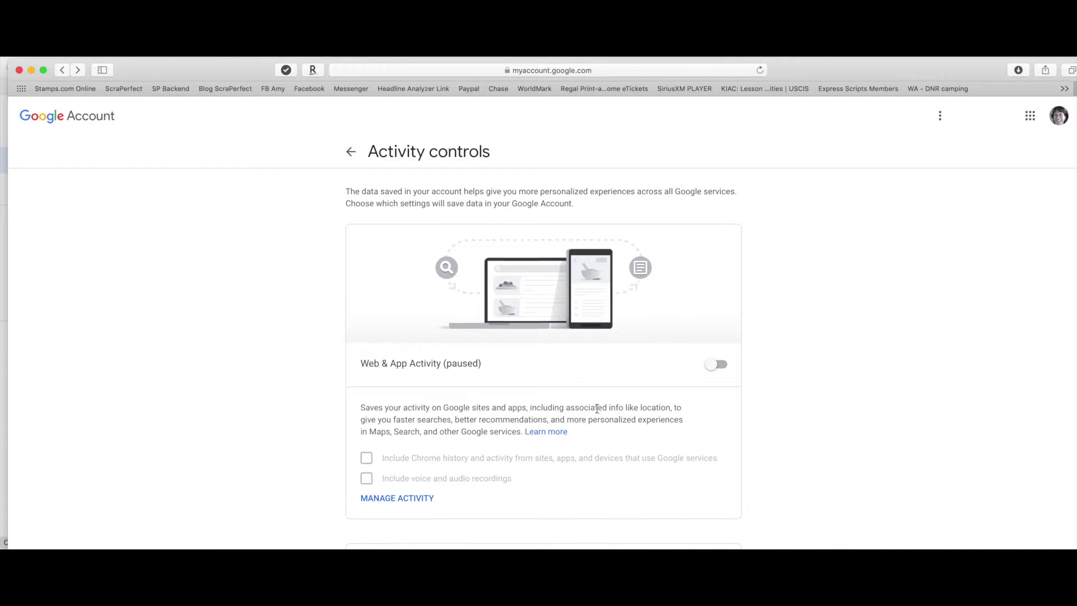
Return to the Web & App Activity page, try to delete its activity for All time, and close the dialog.
click(63, 71)
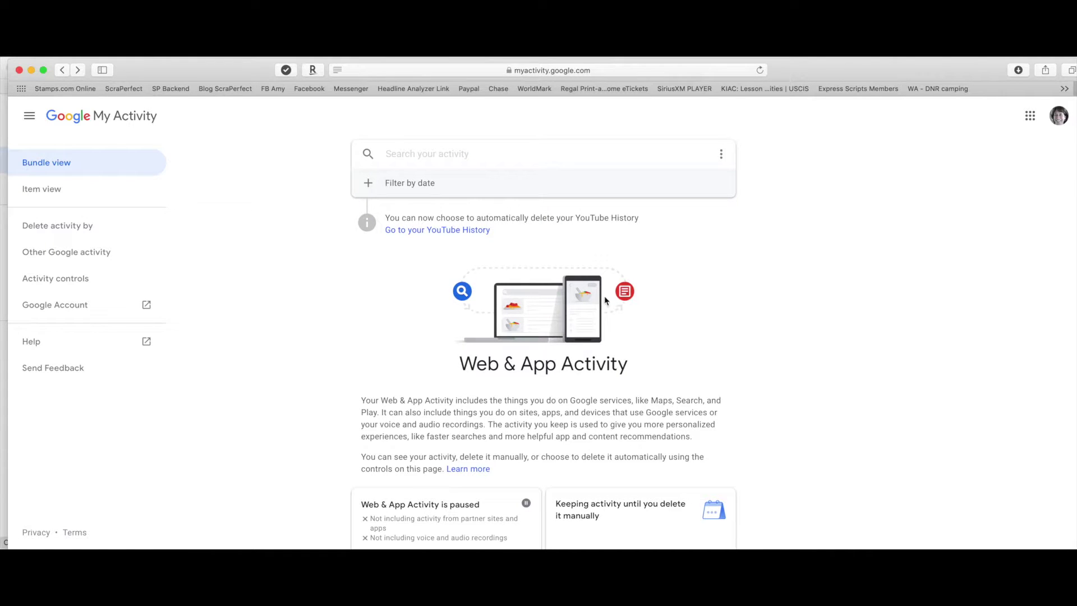
scroll(682, 415, down, 3)
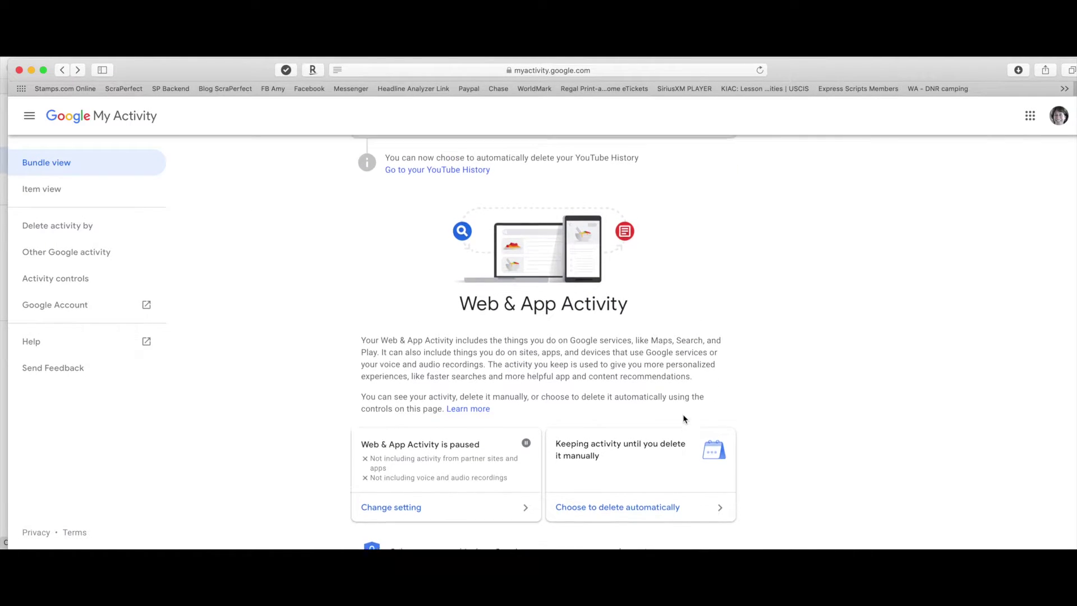
scroll(683, 418, up, 3)
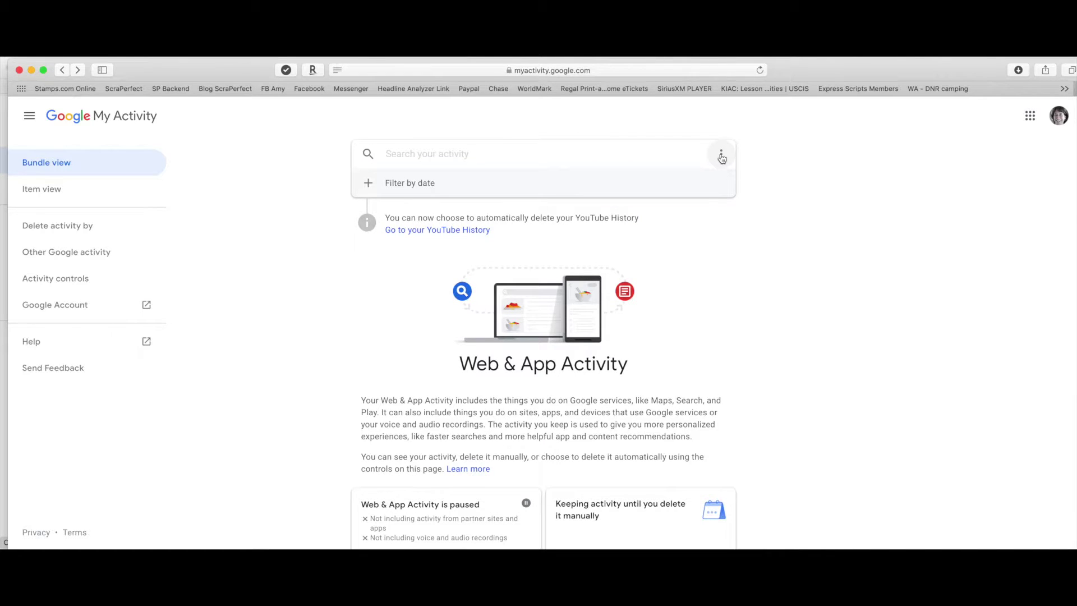
click(723, 158)
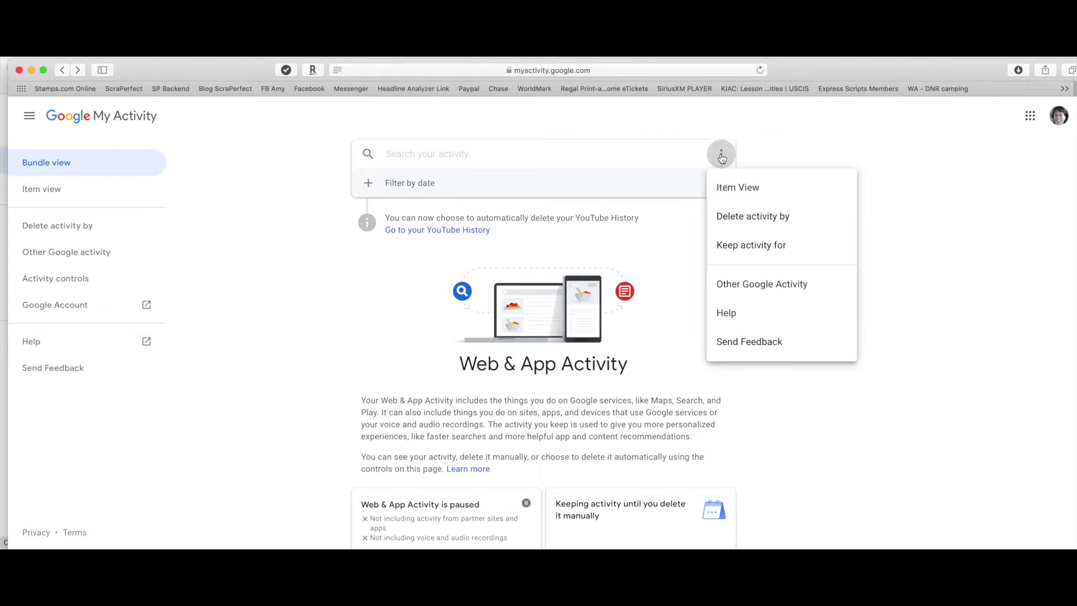
click(759, 218)
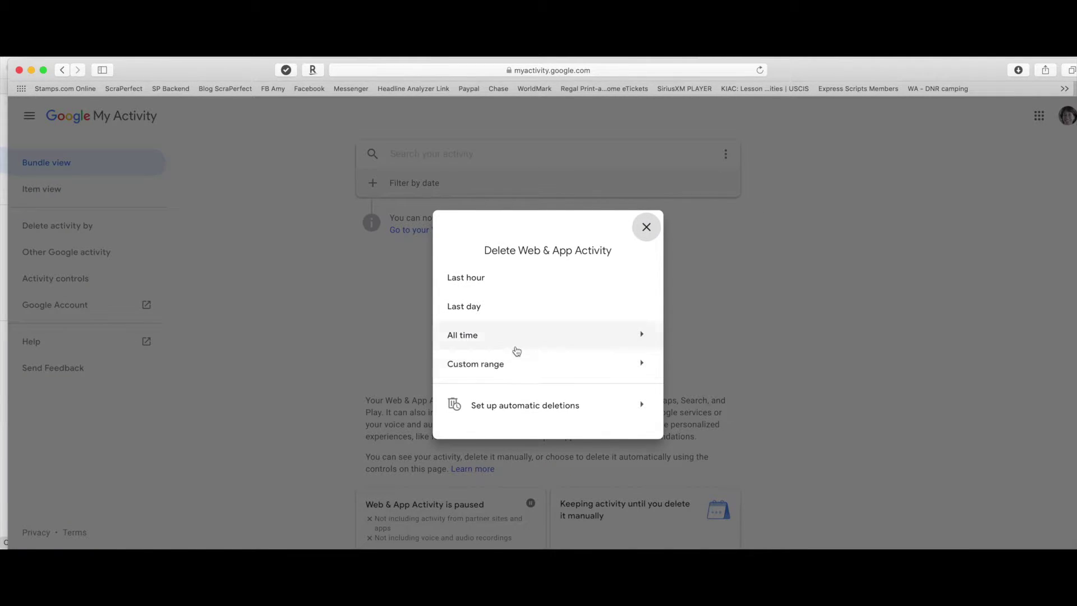
click(526, 337)
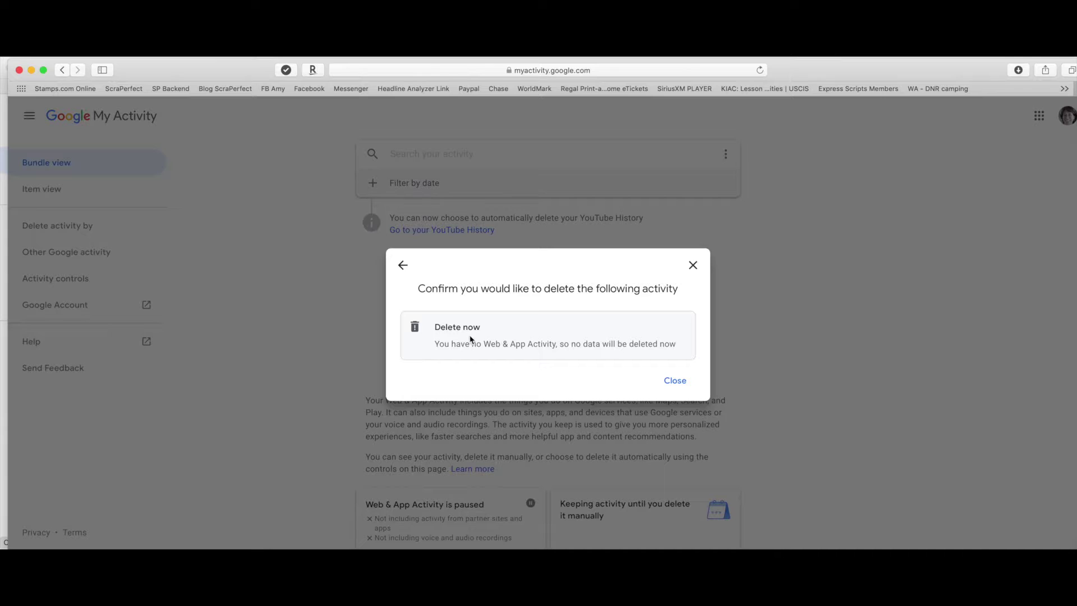
click(679, 381)
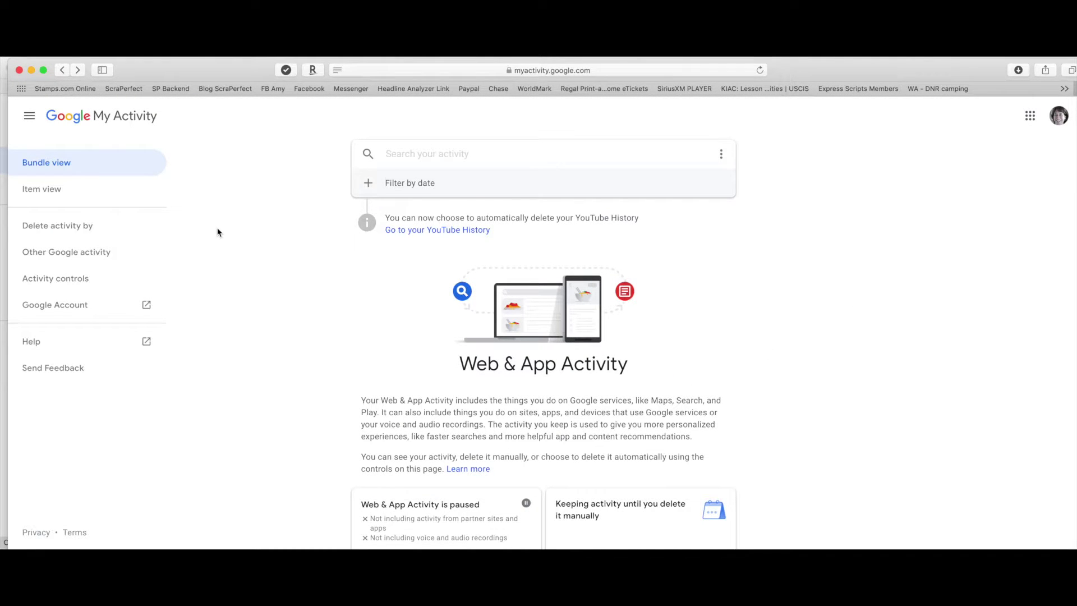
Open Location History management from Activity controls and skip the Timeline introduction.
scroll(112, 242, down, 5)
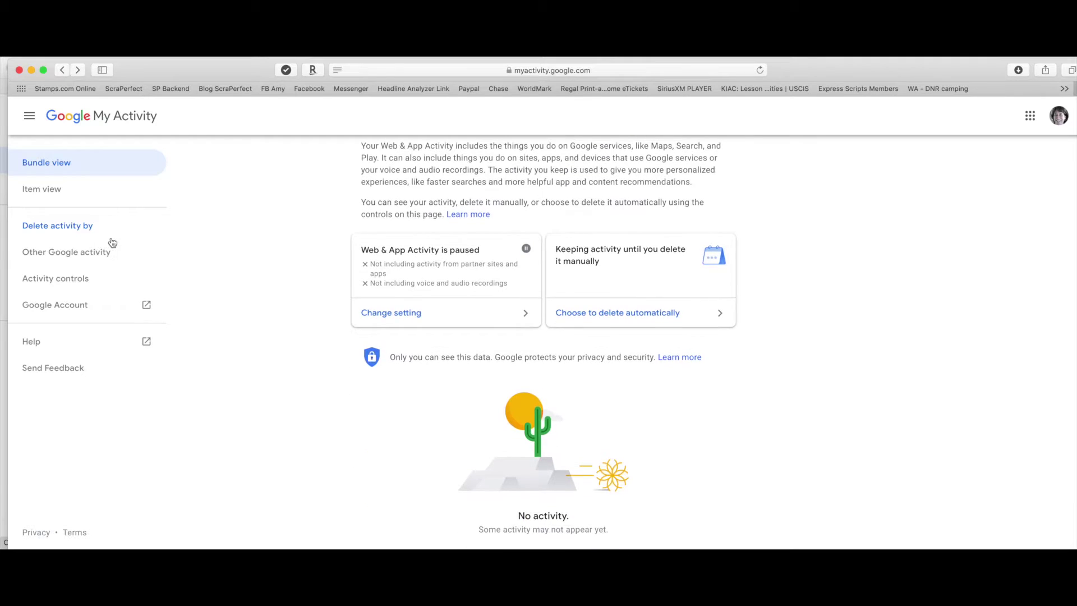
click(69, 280)
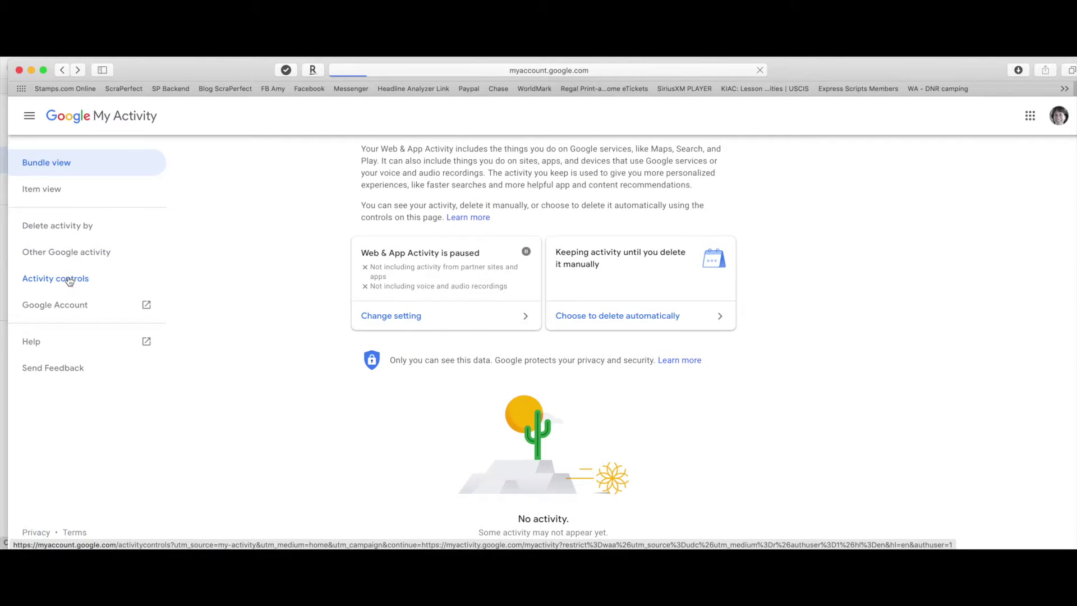
scroll(388, 245, down, 10)
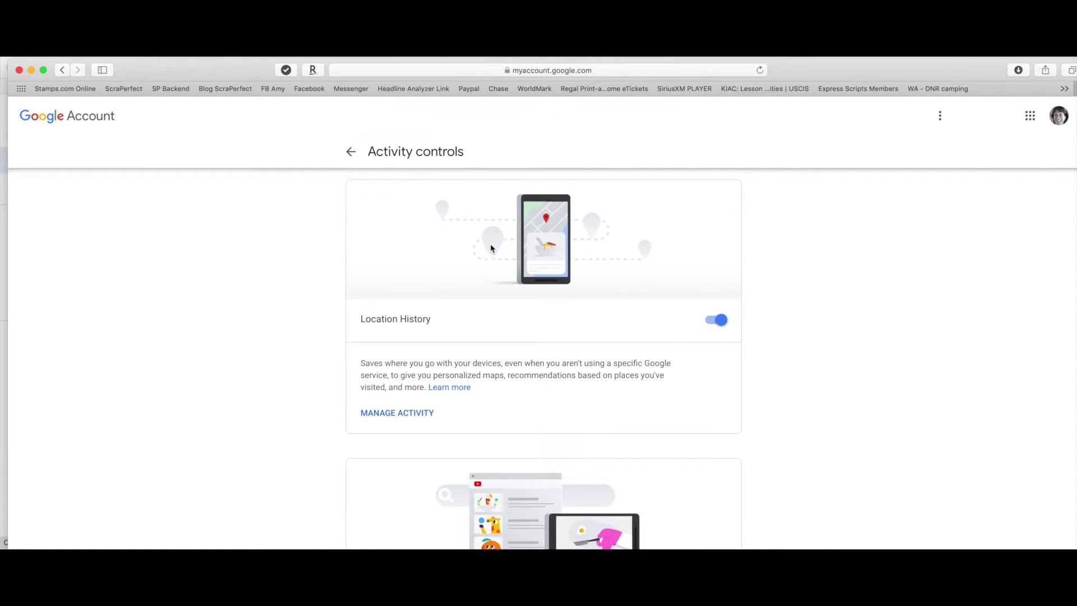
scroll(490, 248, up, 3)
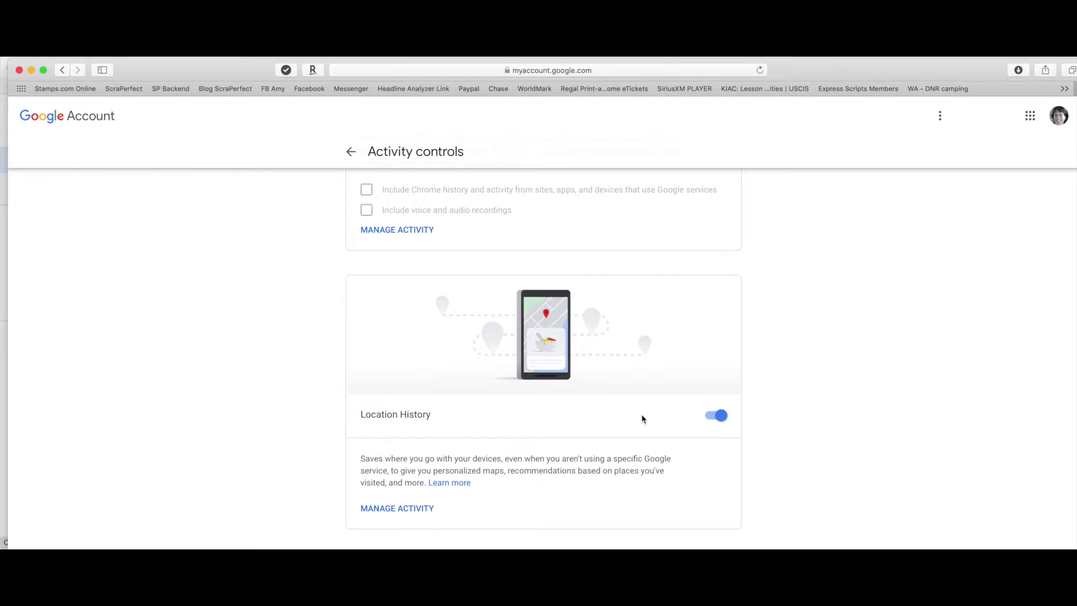
scroll(627, 424, down, 1)
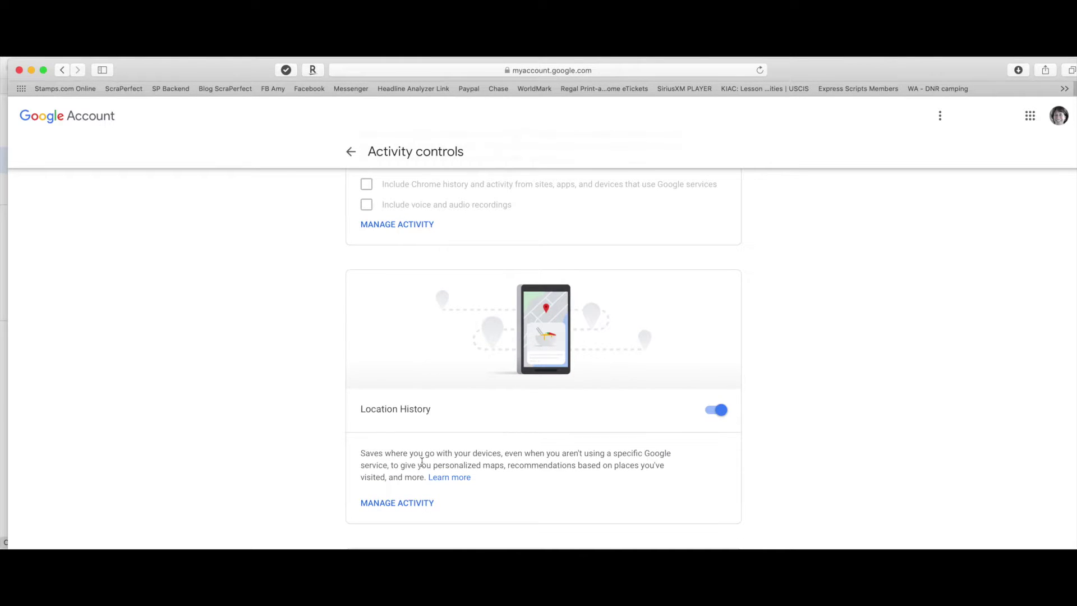
click(416, 504)
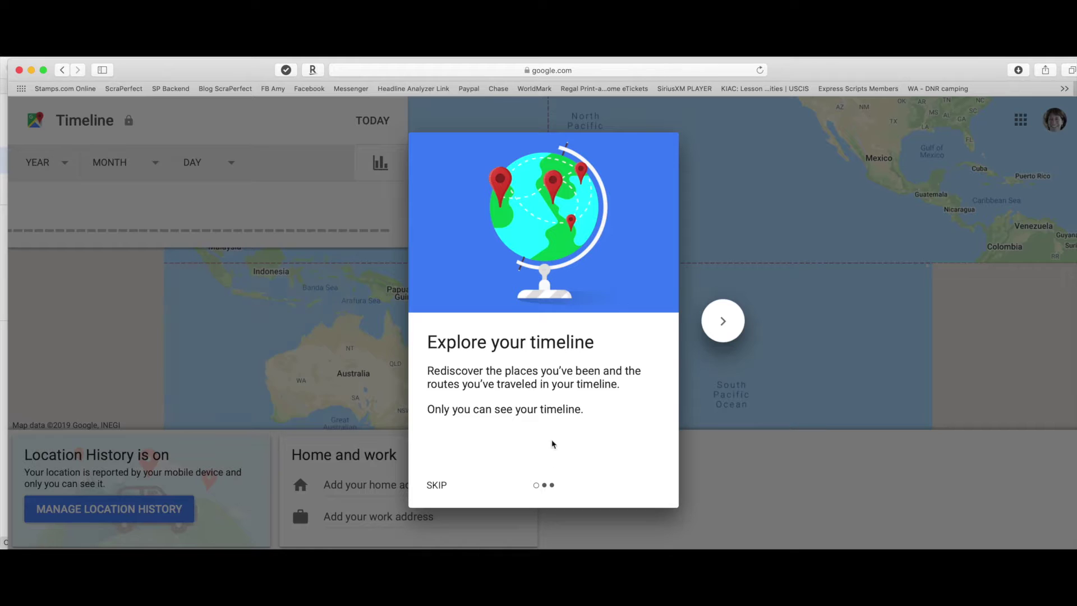
click(436, 484)
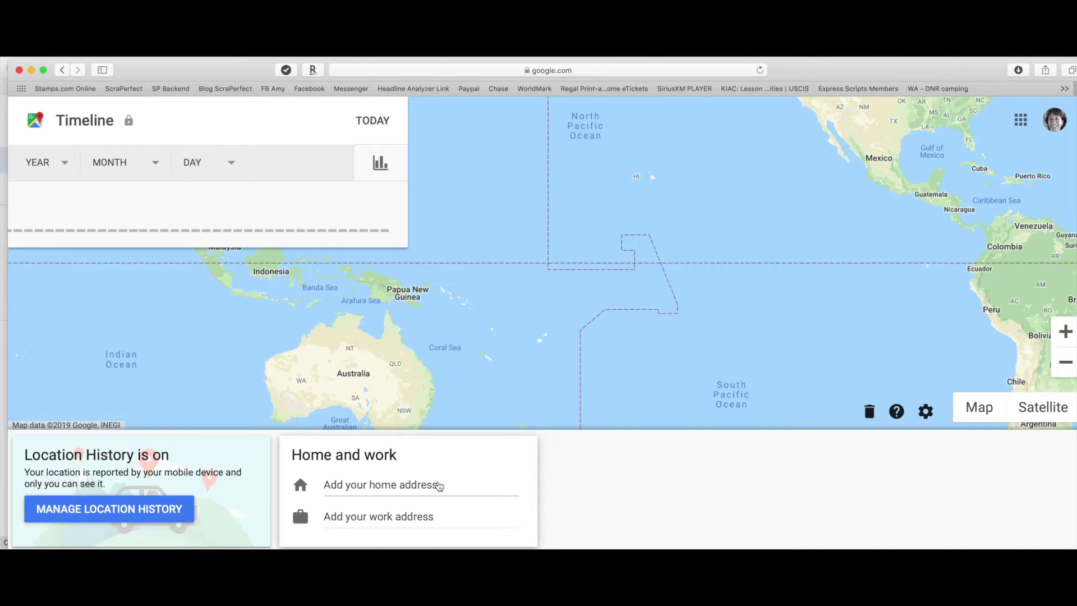
Open the Timeline of the other signed-in account, browse its 2018 trips, and return to the Timeline overview.
scroll(764, 257, up, 2)
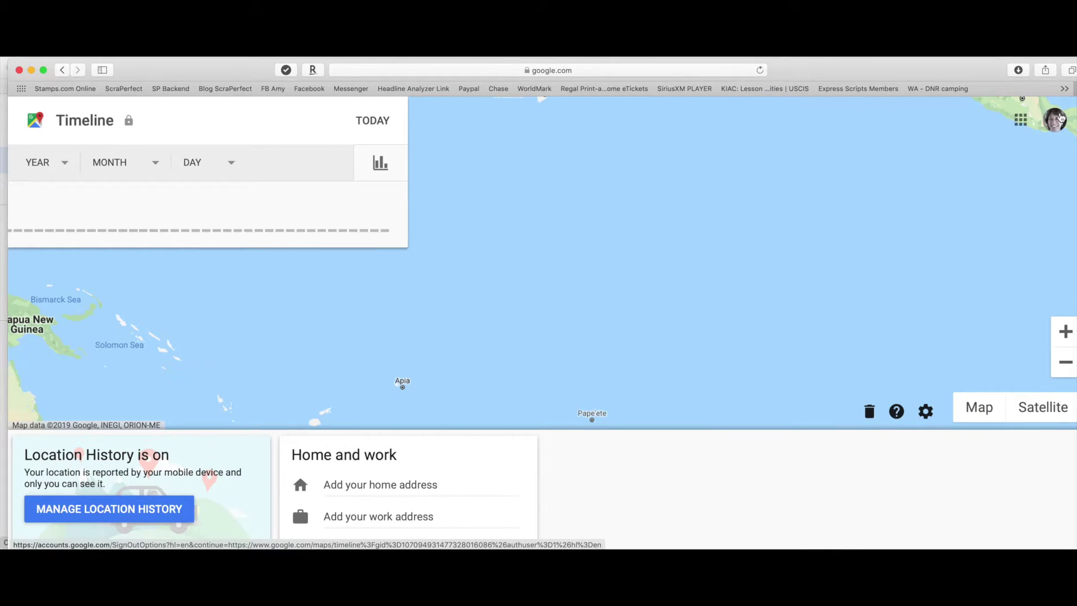
click(1060, 116)
click(986, 272)
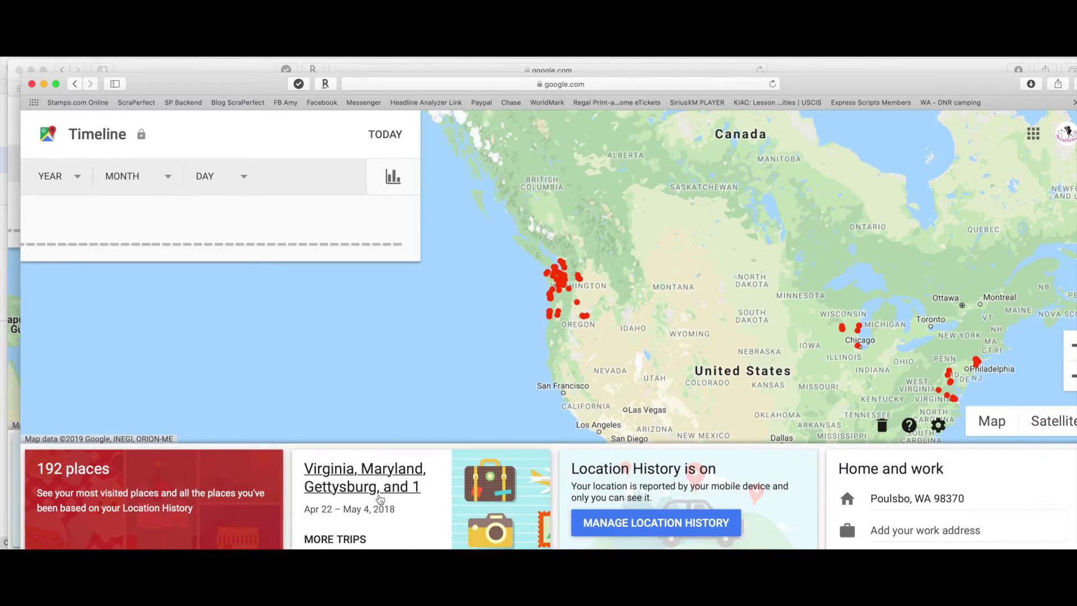
click(359, 539)
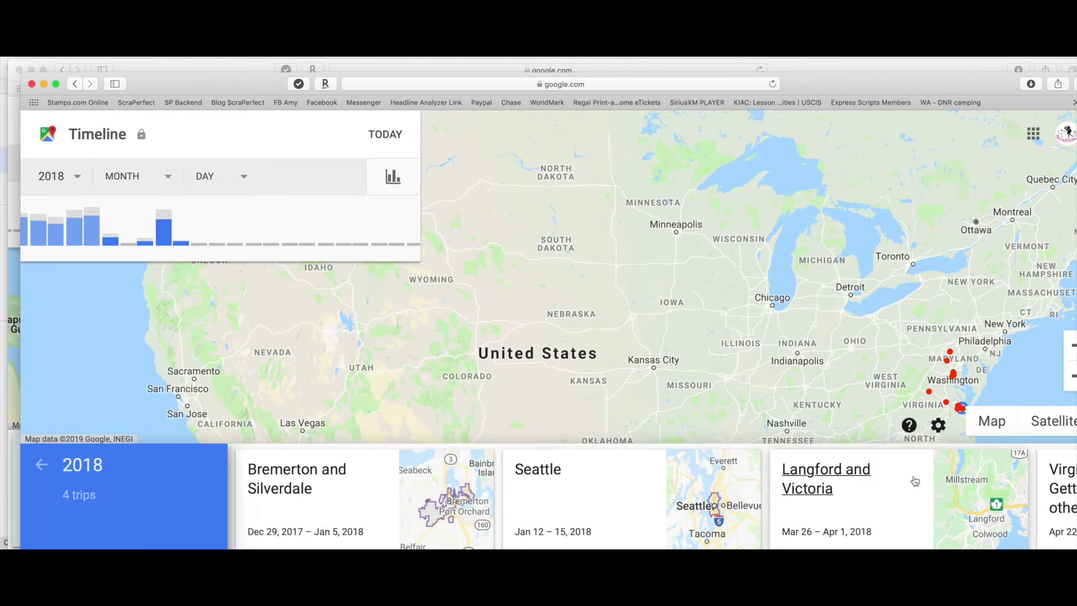
scroll(898, 483, left, 3)
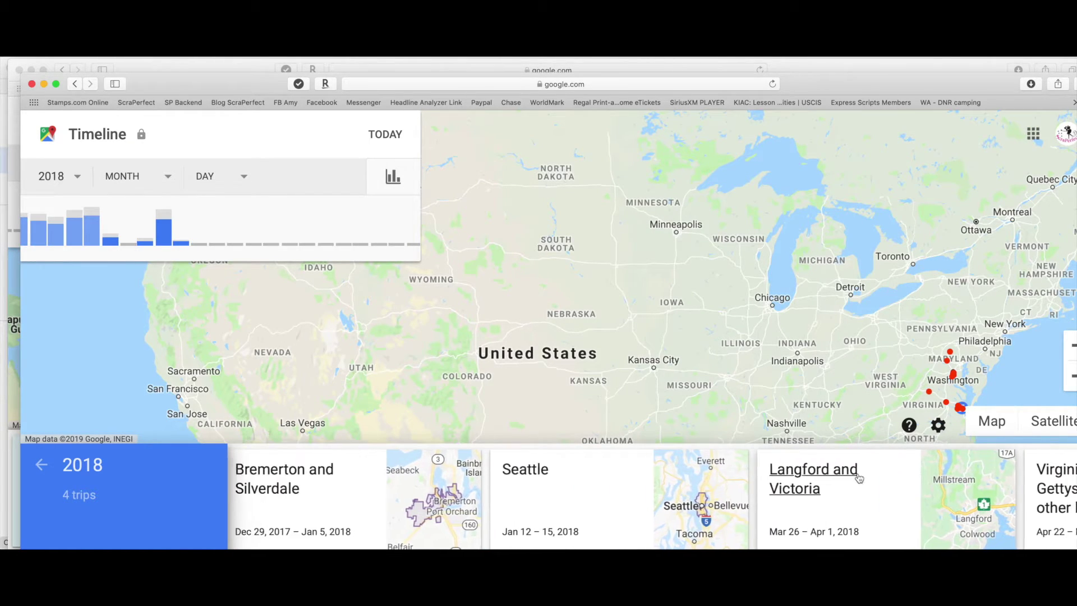
click(38, 466)
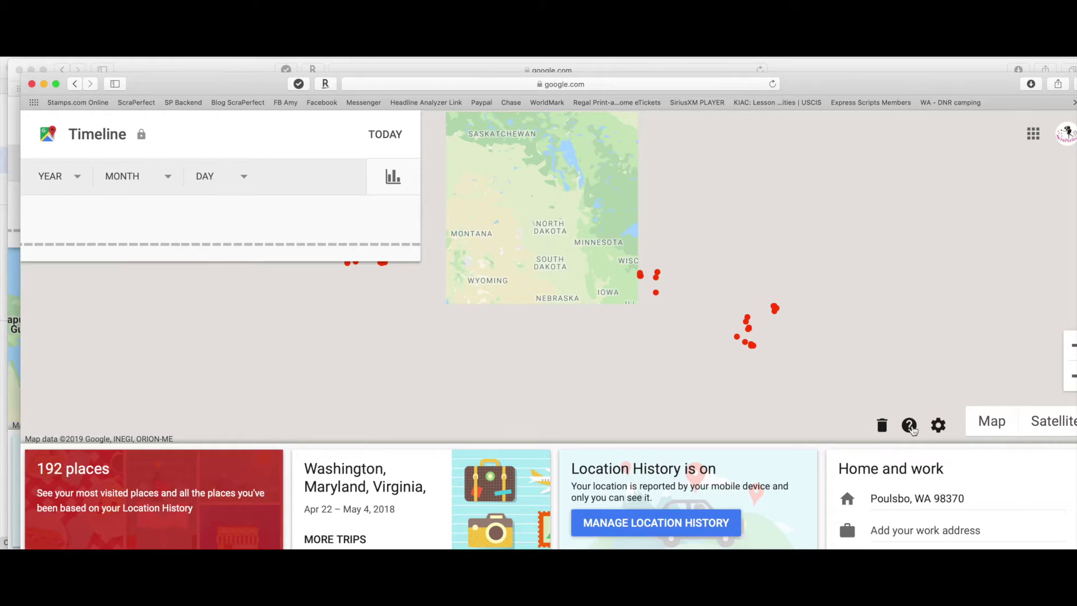
View the Location History options in the second account's Timeline settings, and close that account's window.
click(941, 428)
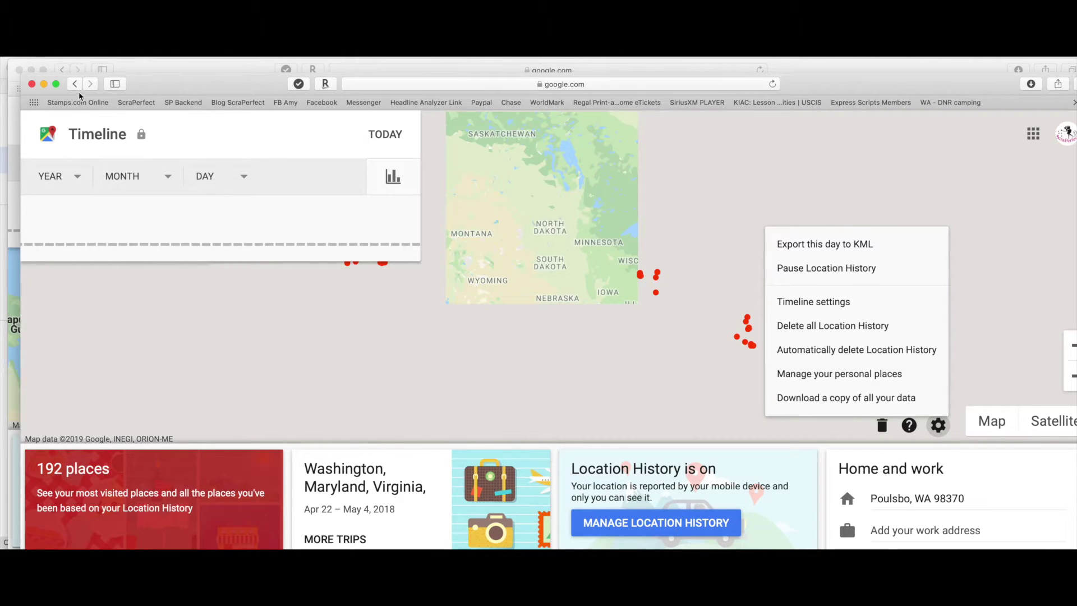
drag(119, 93, 239, 182)
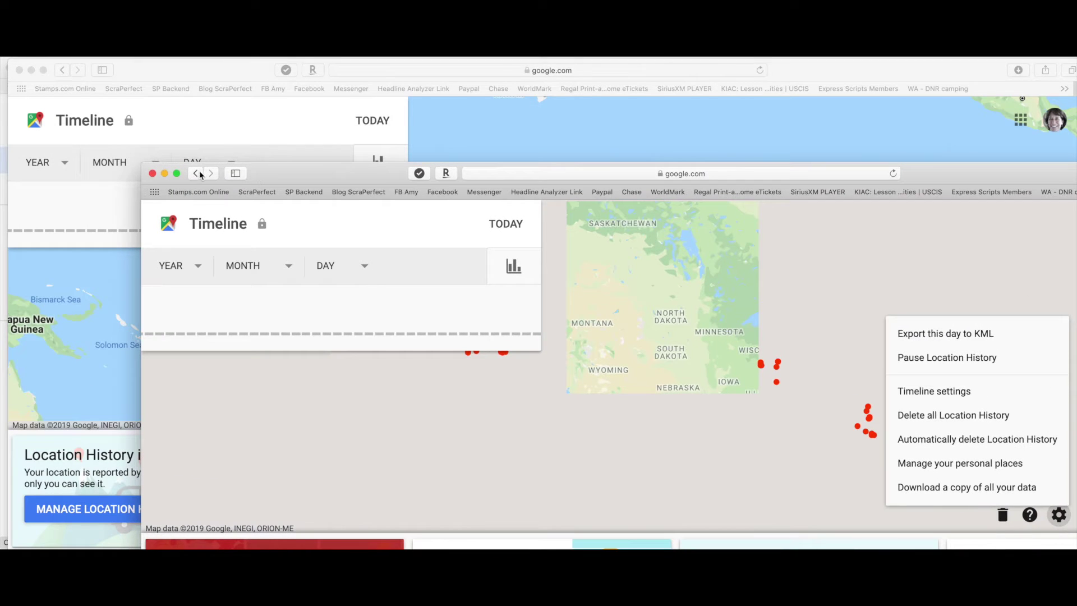
click(152, 174)
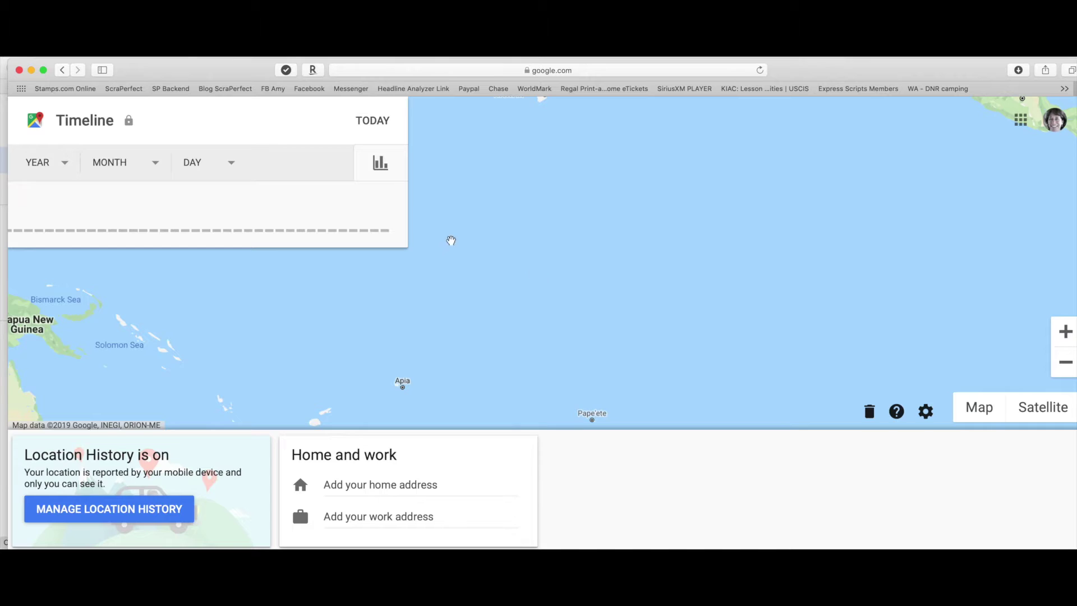
Leave the first account's Timeline and return to the Activity controls page.
click(62, 74)
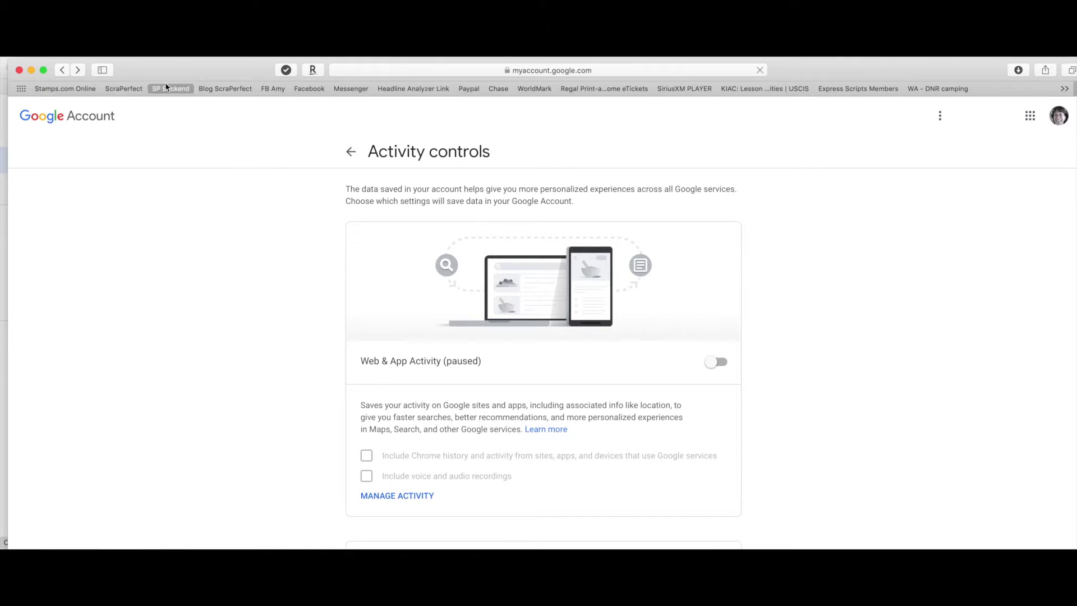
click(63, 73)
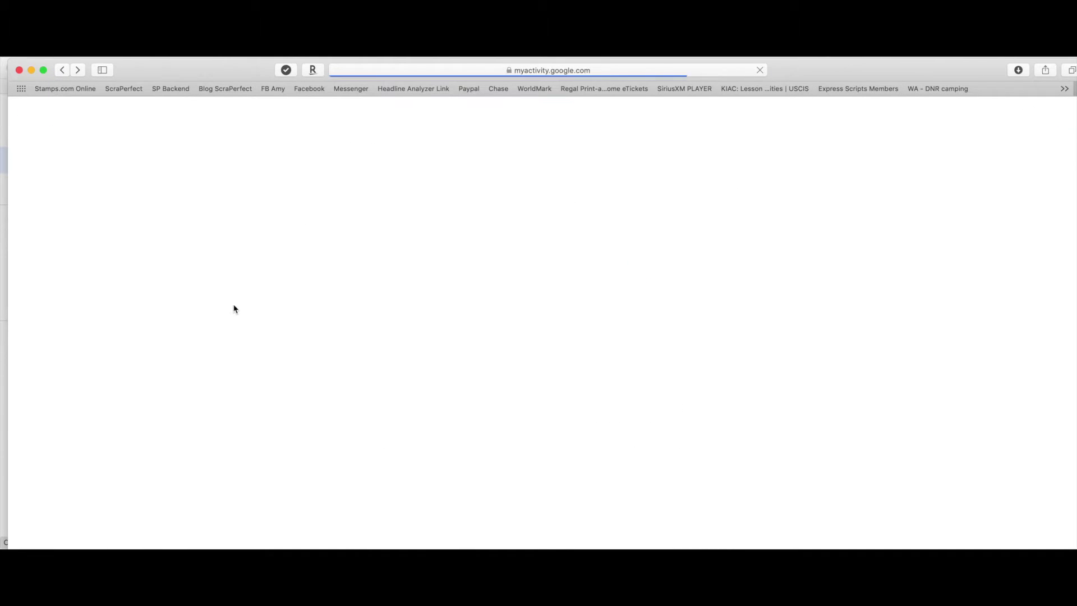
click(79, 279)
Turn off YouTube History in Activity controls and confirm pausing it for the account.
scroll(301, 312, down, 10)
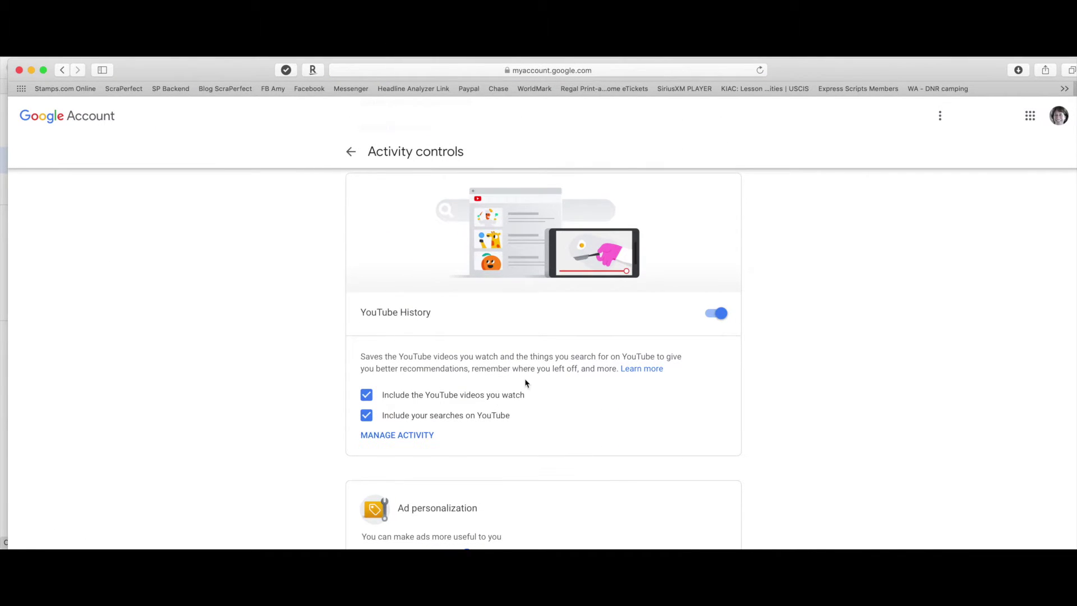
scroll(608, 406, up, 2)
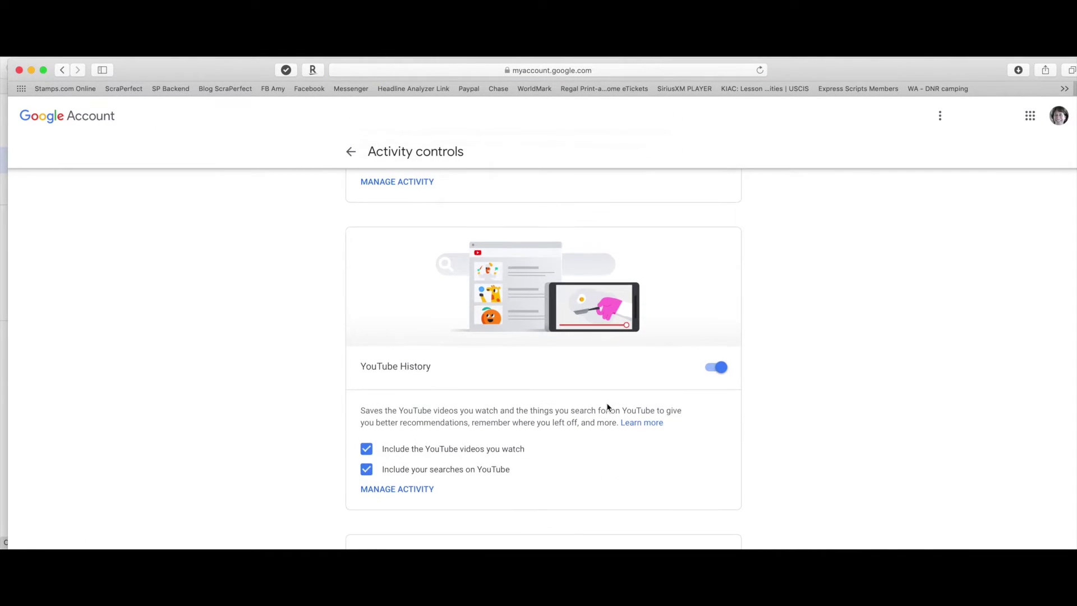
click(722, 370)
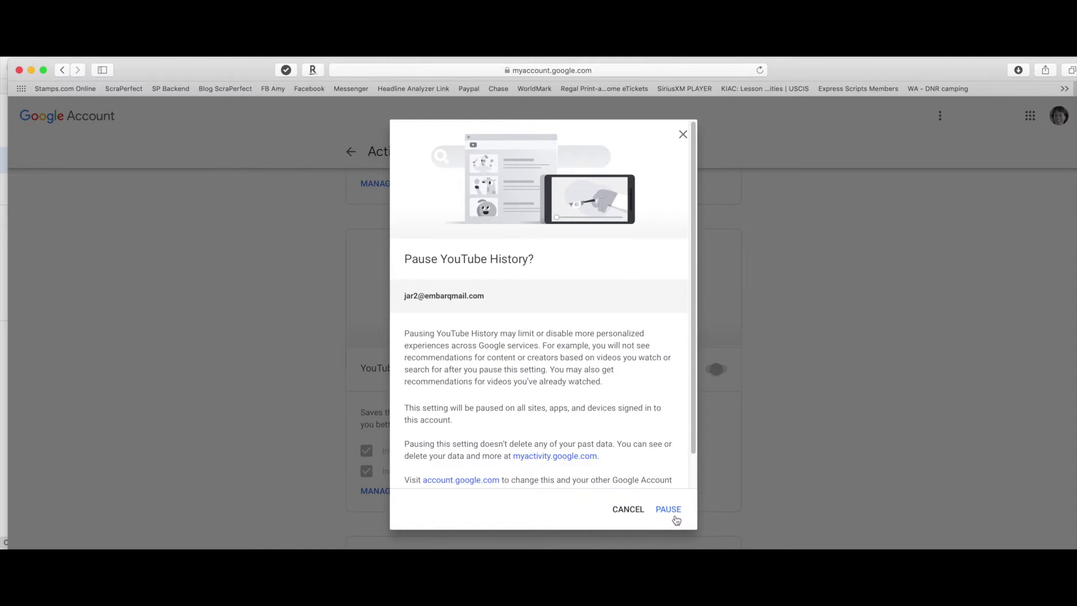
scroll(675, 510, down, 2)
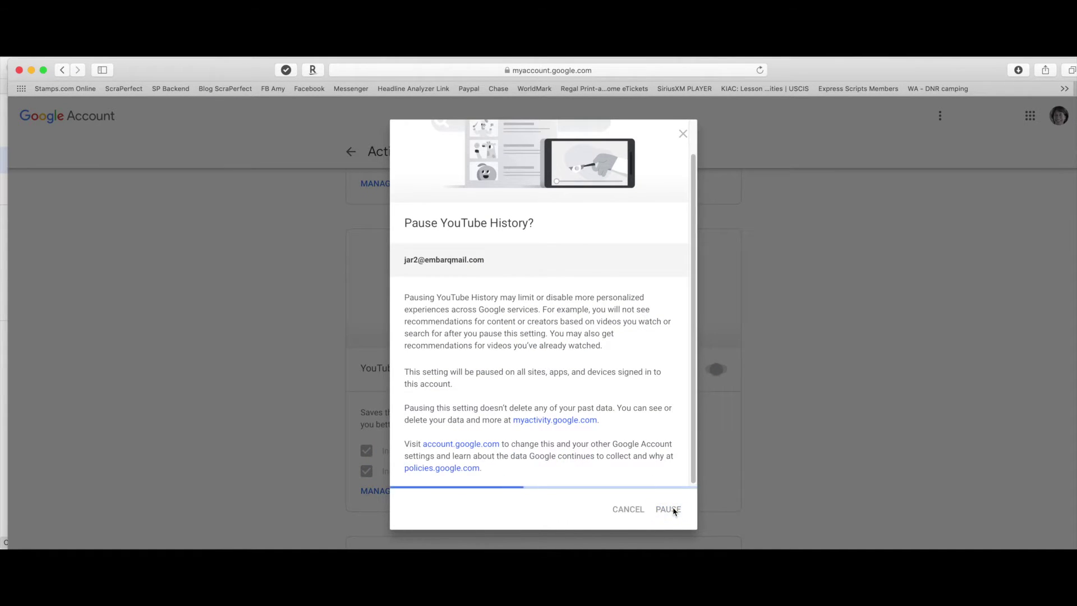
click(675, 510)
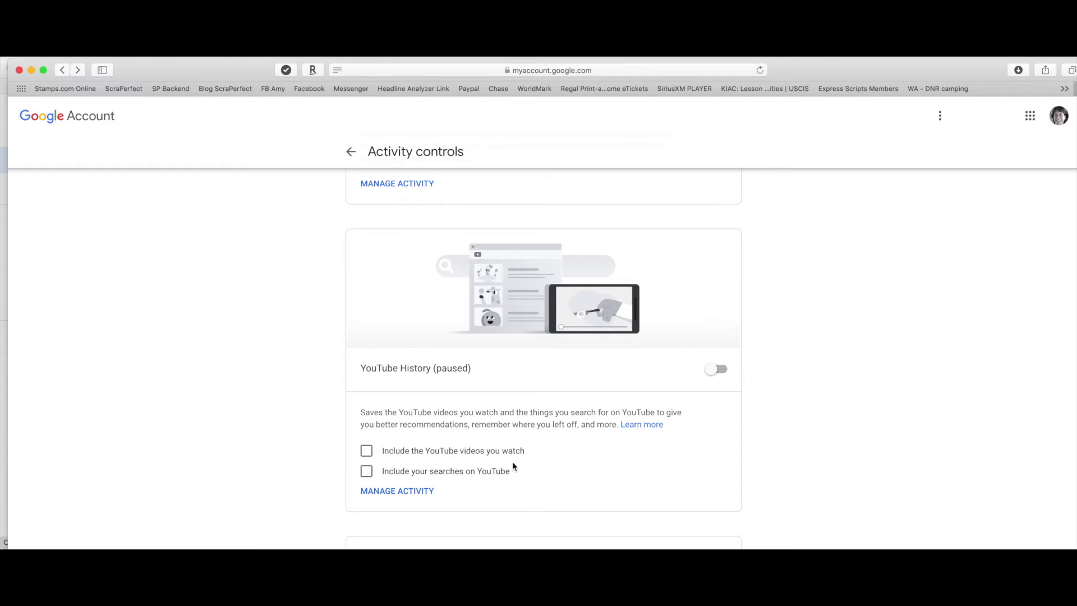
Open YouTube History management, delete its activity for All time, and check the emptied history page.
click(424, 492)
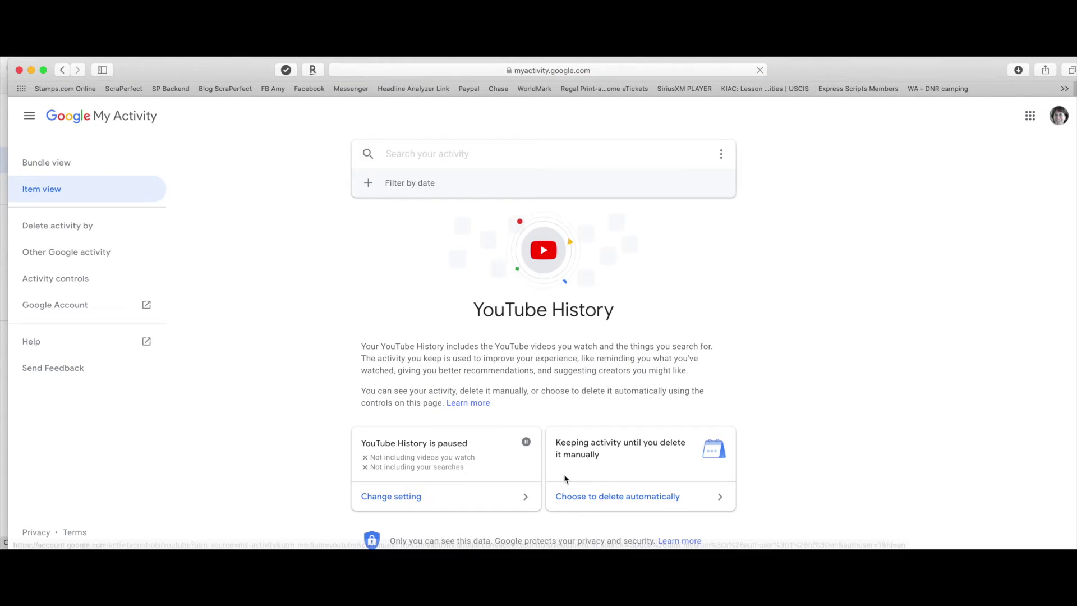
click(722, 157)
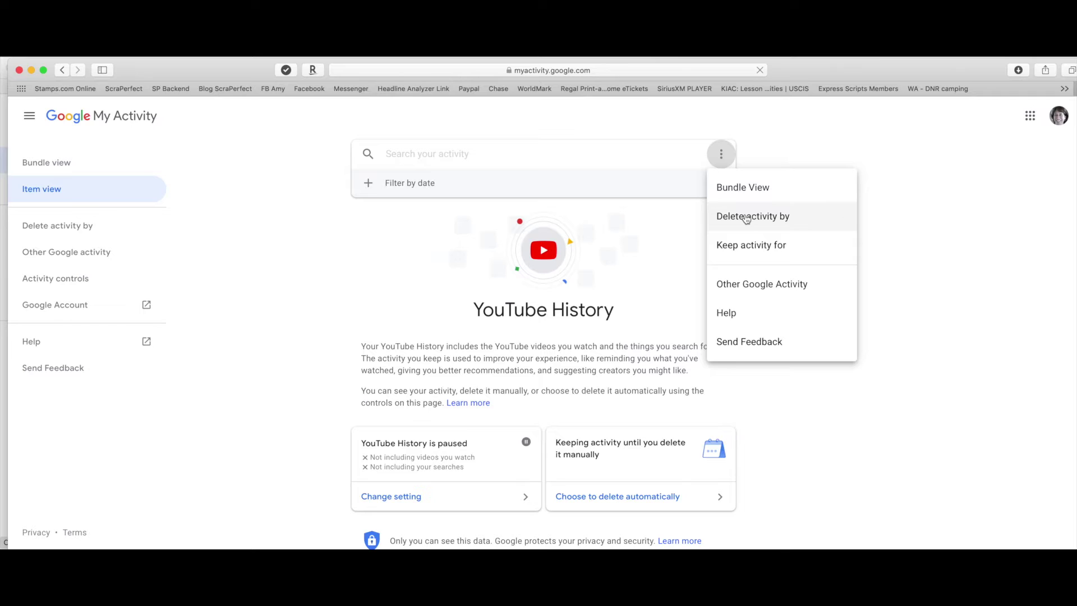
click(746, 218)
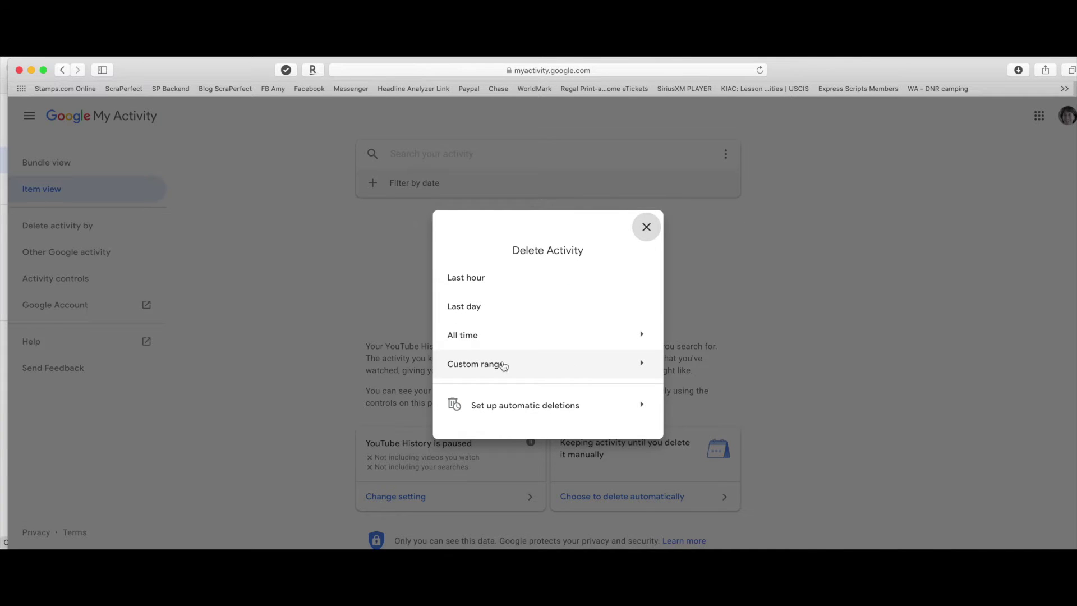
click(505, 342)
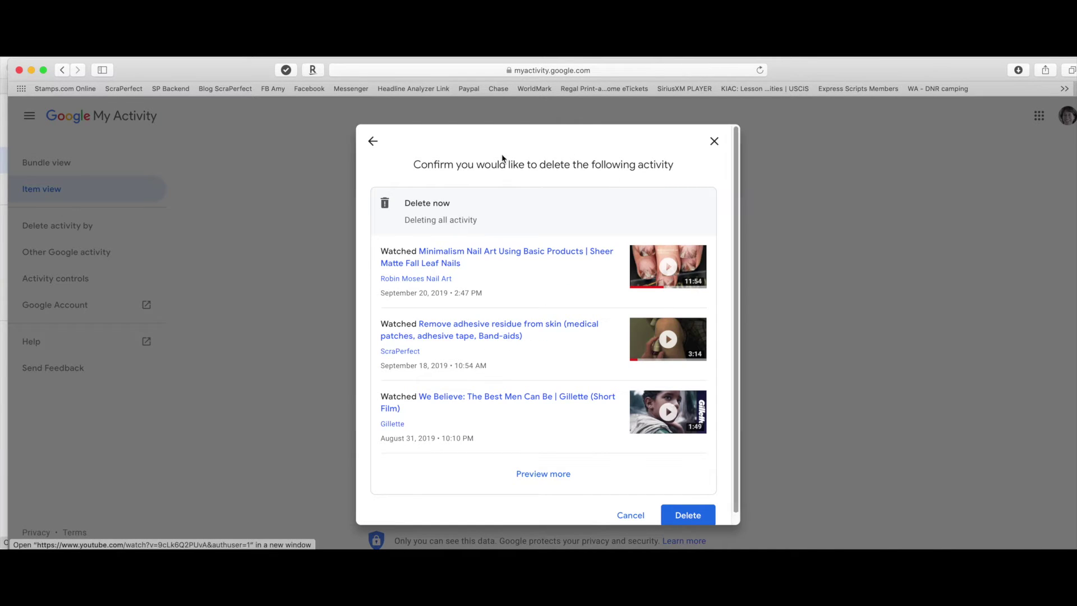
click(687, 515)
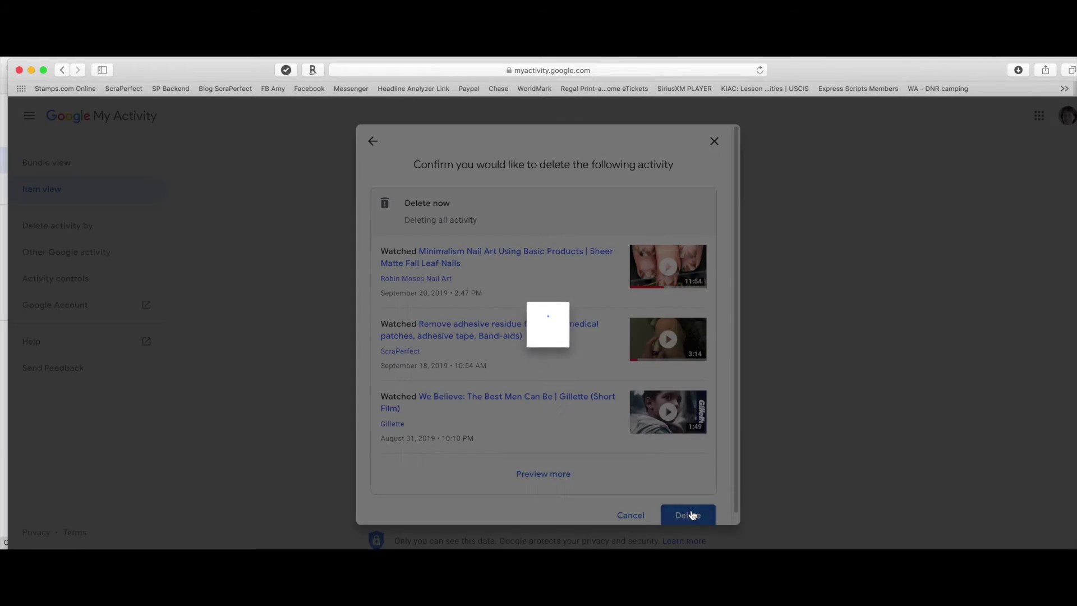
click(701, 495)
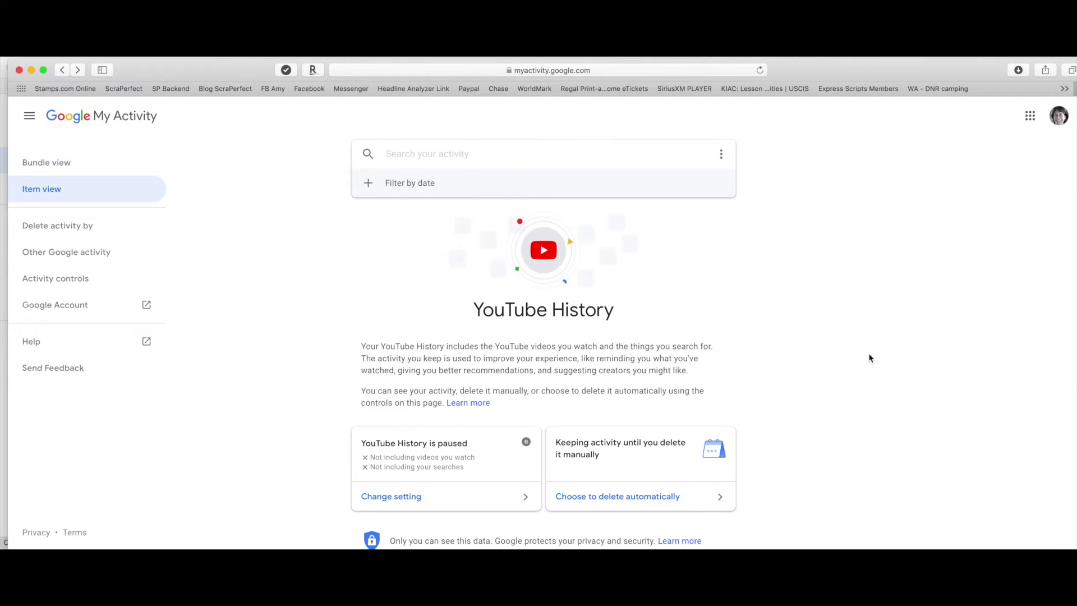
scroll(890, 351, down, 5)
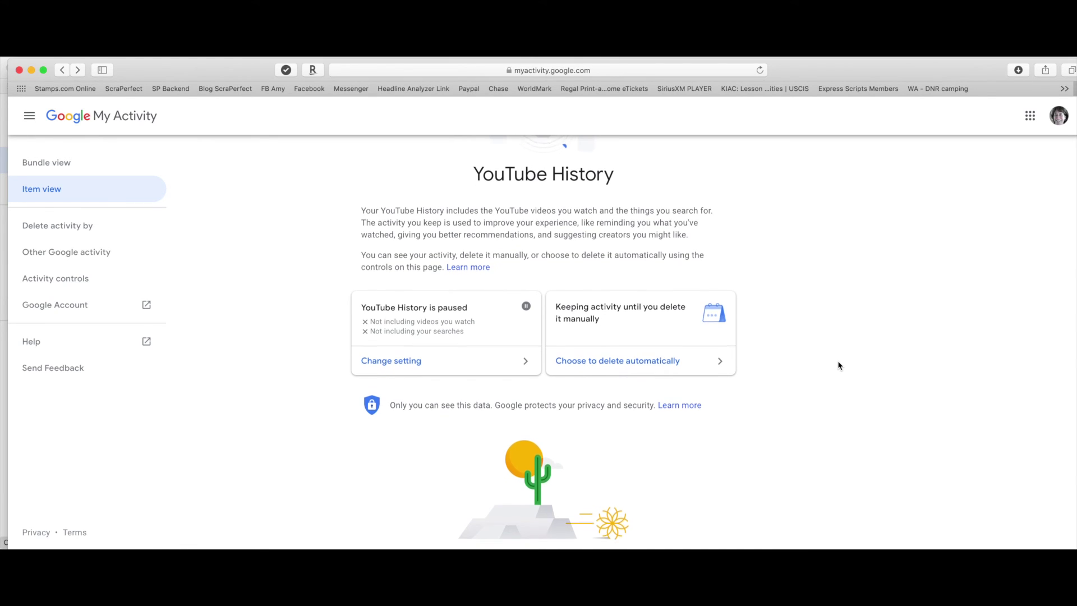
scroll(867, 350, down, 1)
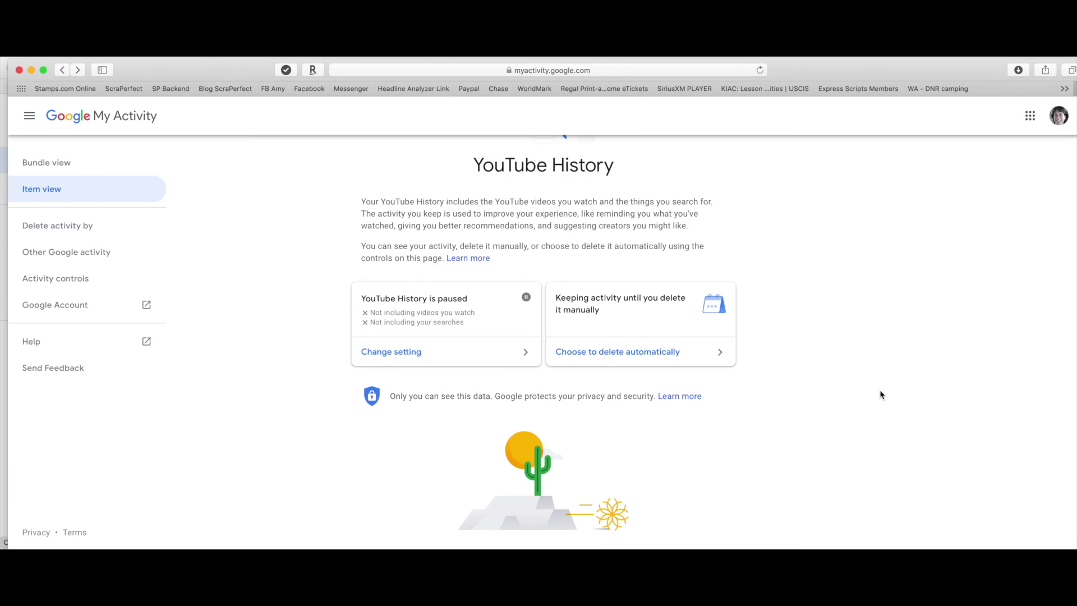